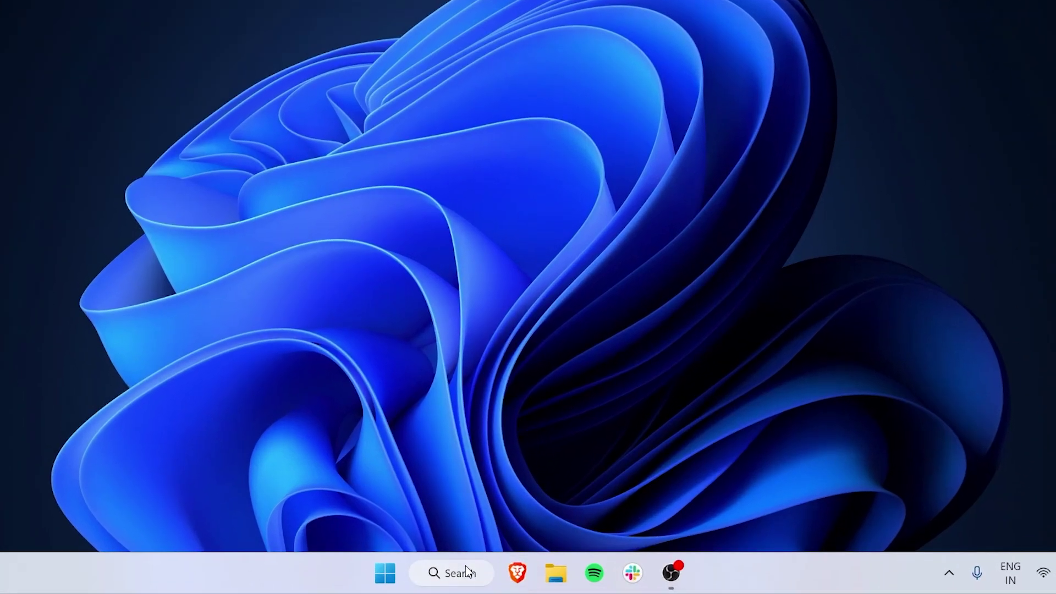
Launch the Settings app from the pinned apps in the Start menu
click(478, 572)
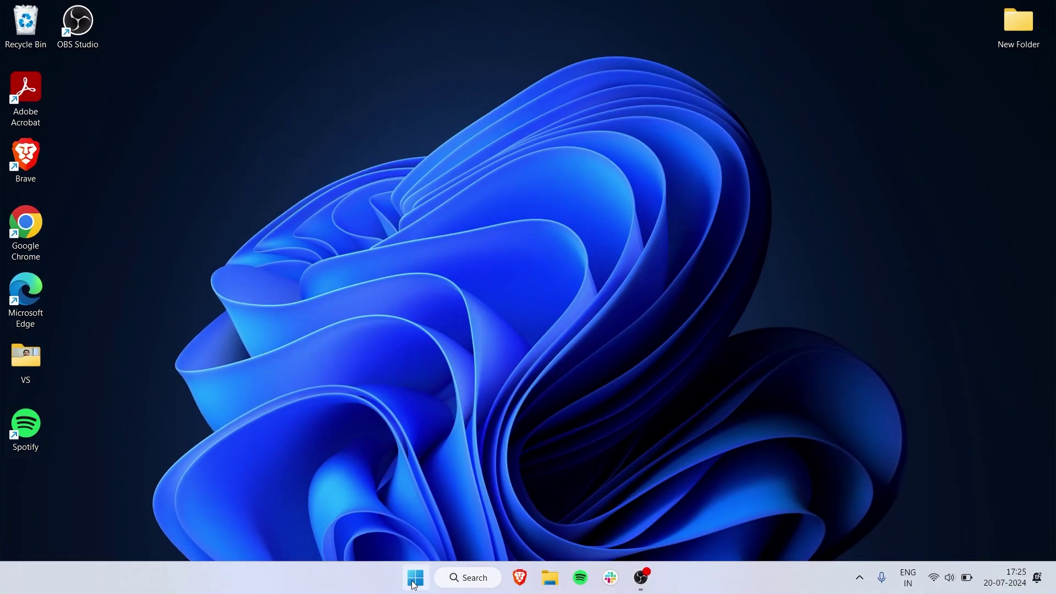
click(384, 577)
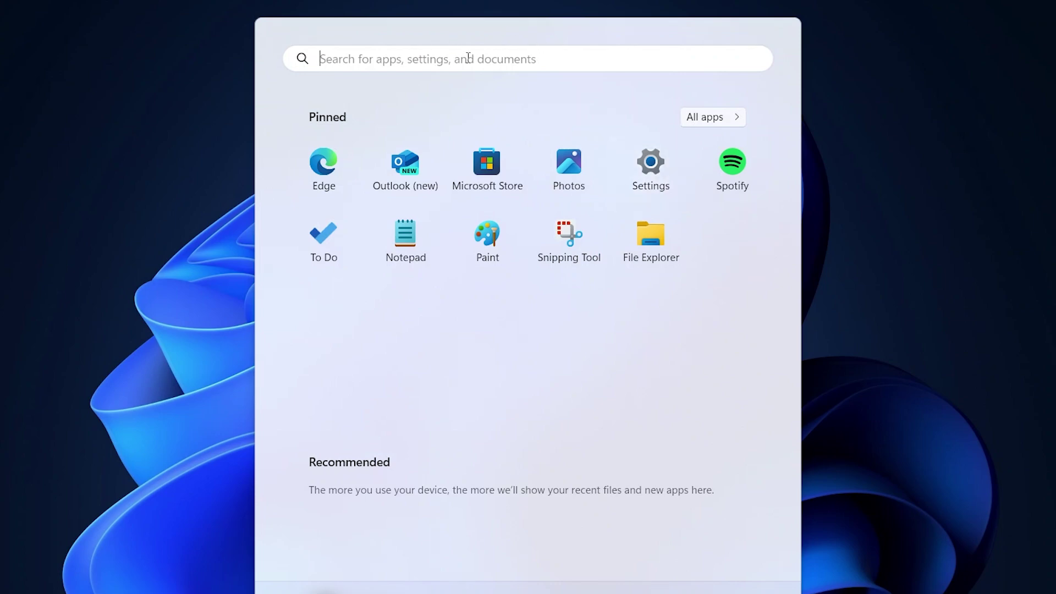
click(650, 165)
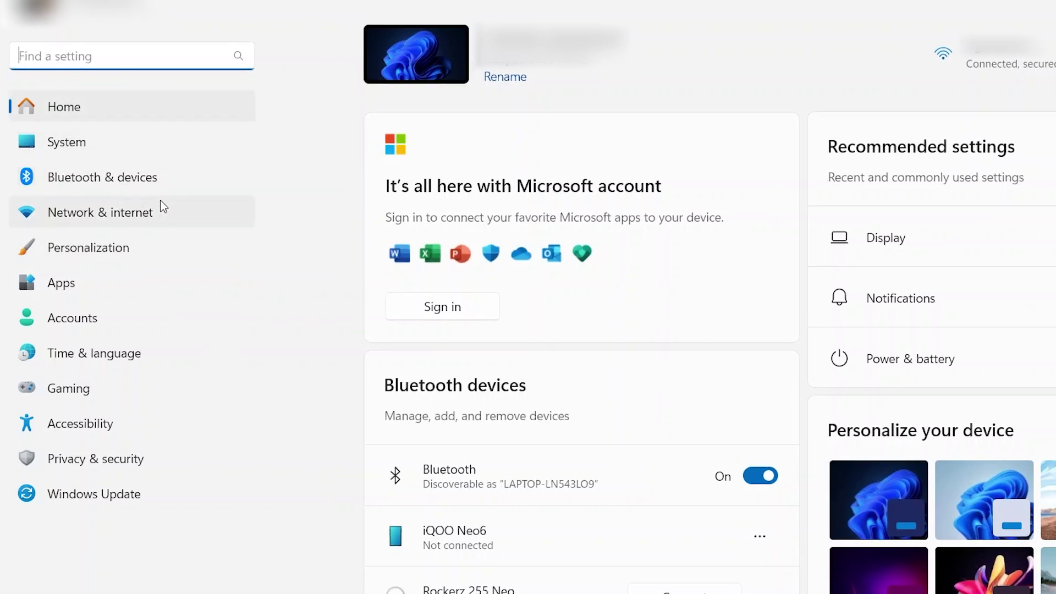
Go to Personalization and open its Taskbar page
click(54, 248)
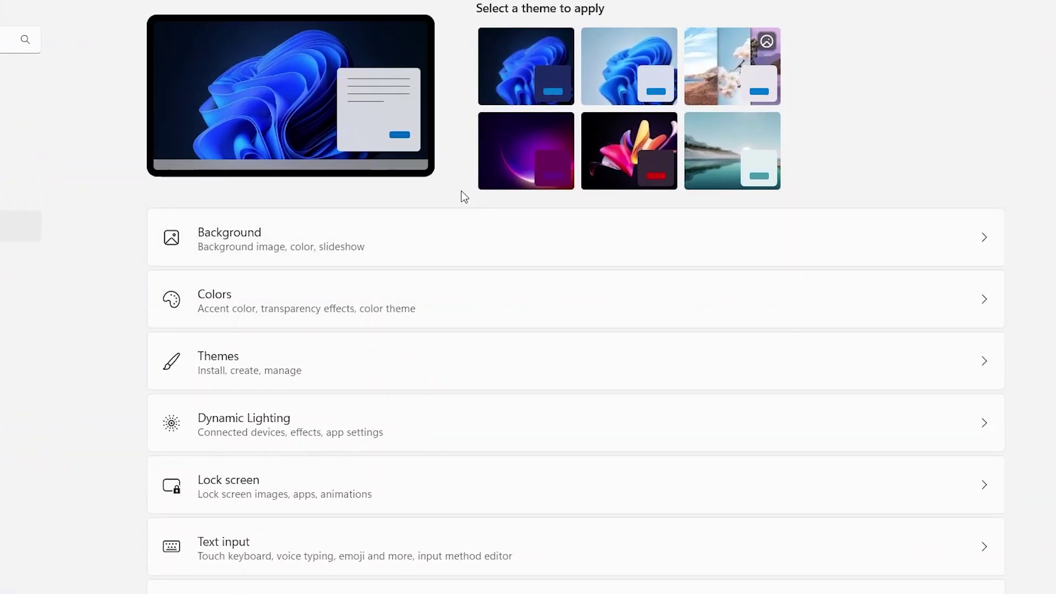
scroll(464, 196, down, 5)
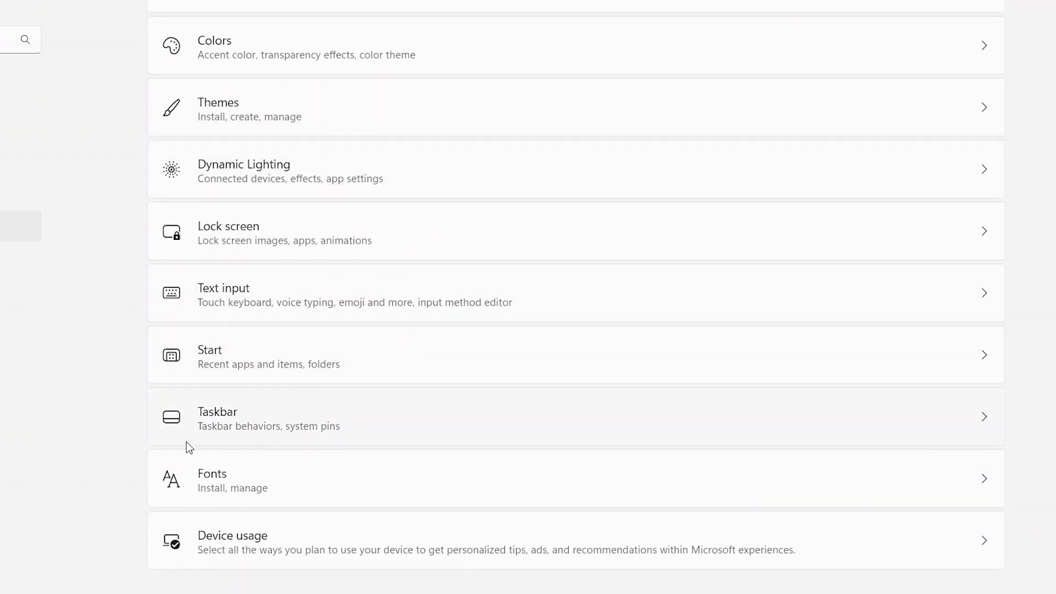
click(344, 410)
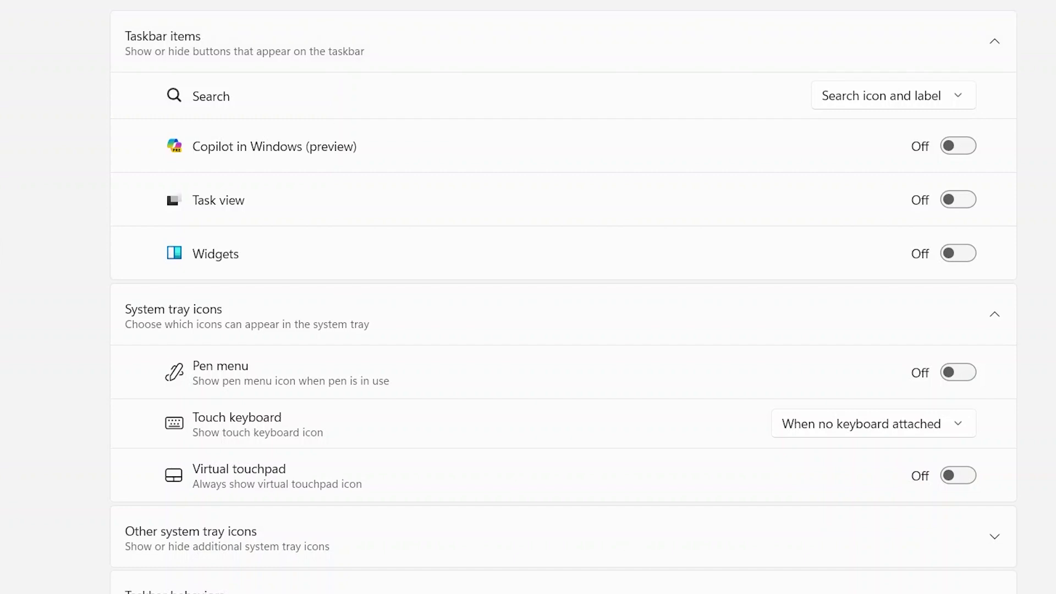
Try Search as icon only, icon and label, and search box, then set it to Hide
click(932, 99)
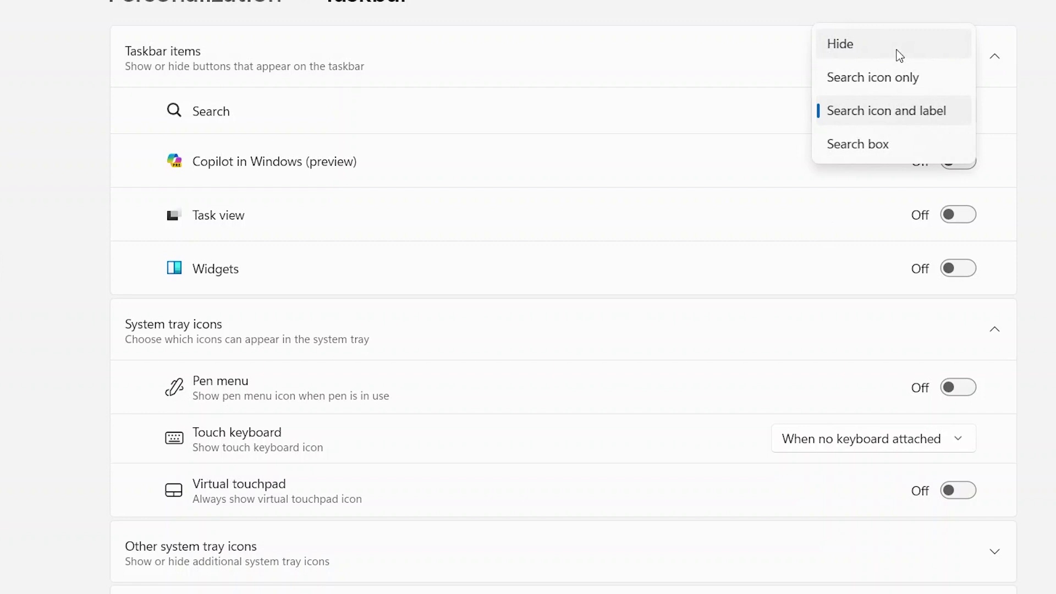
click(900, 38)
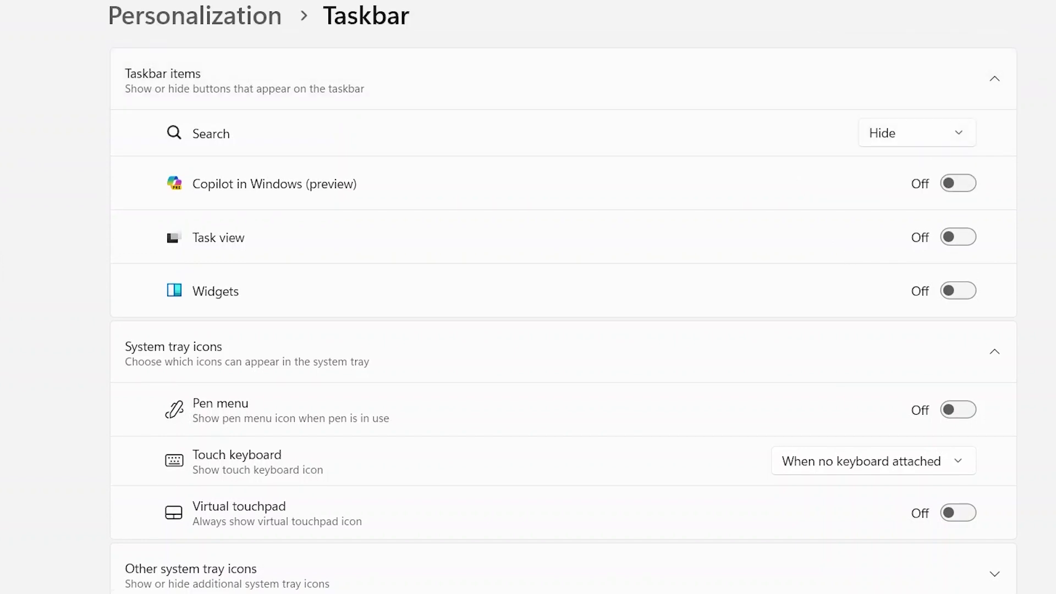
click(913, 141)
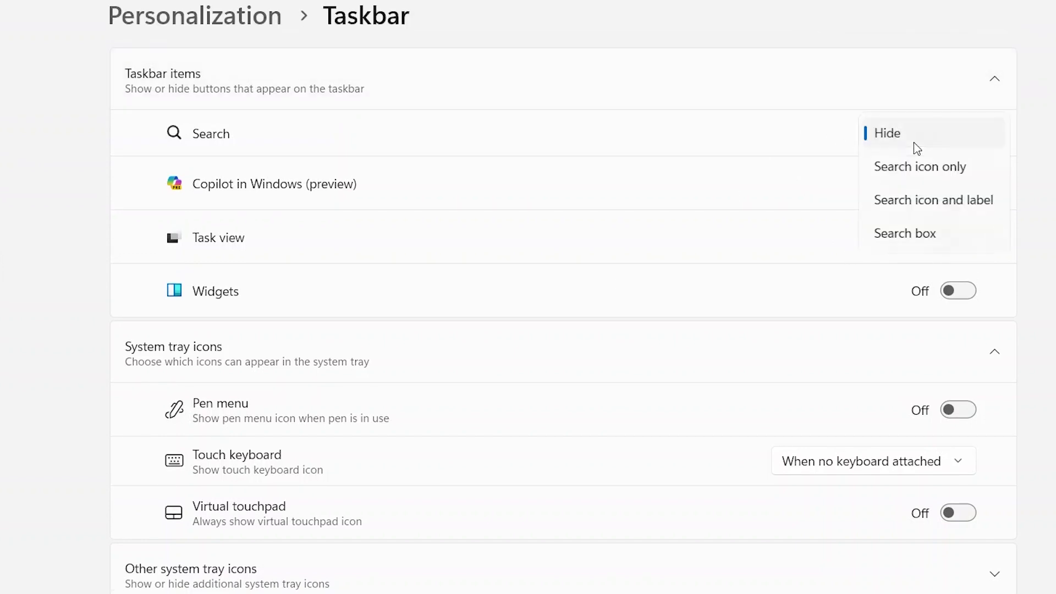
click(951, 170)
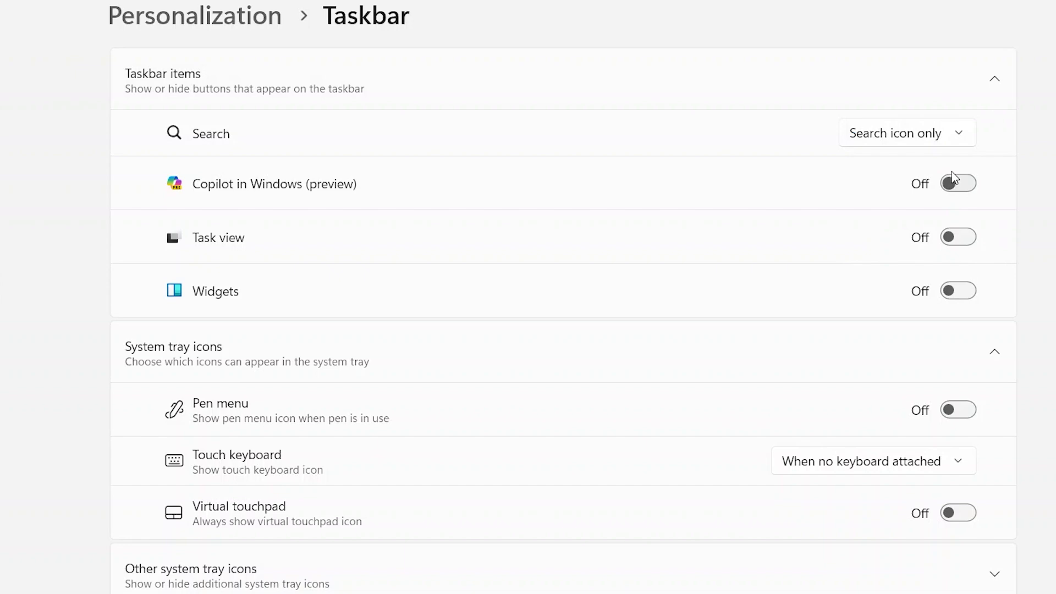
click(462, 583)
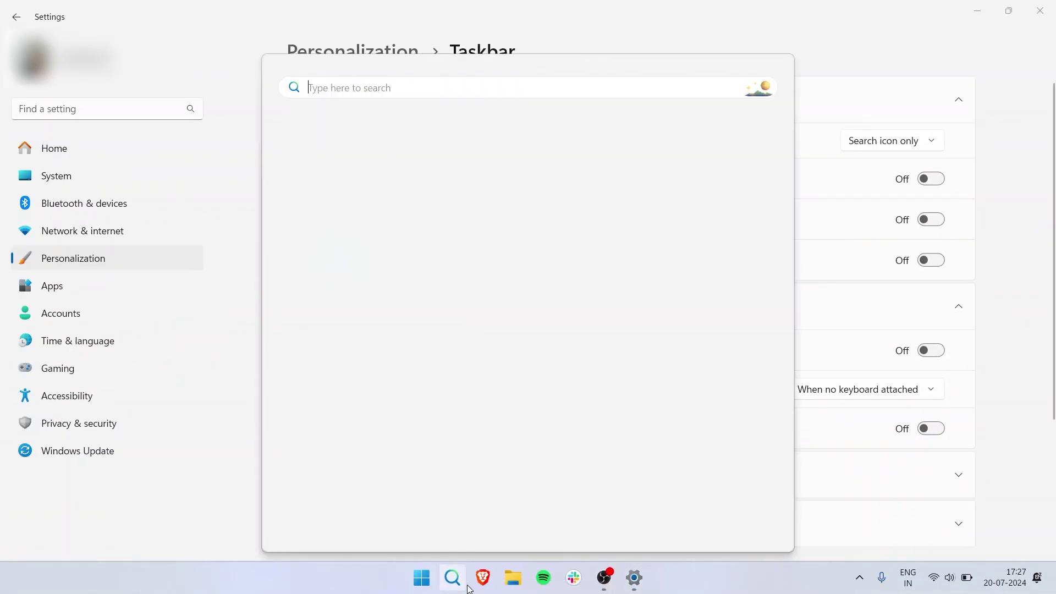
click(916, 142)
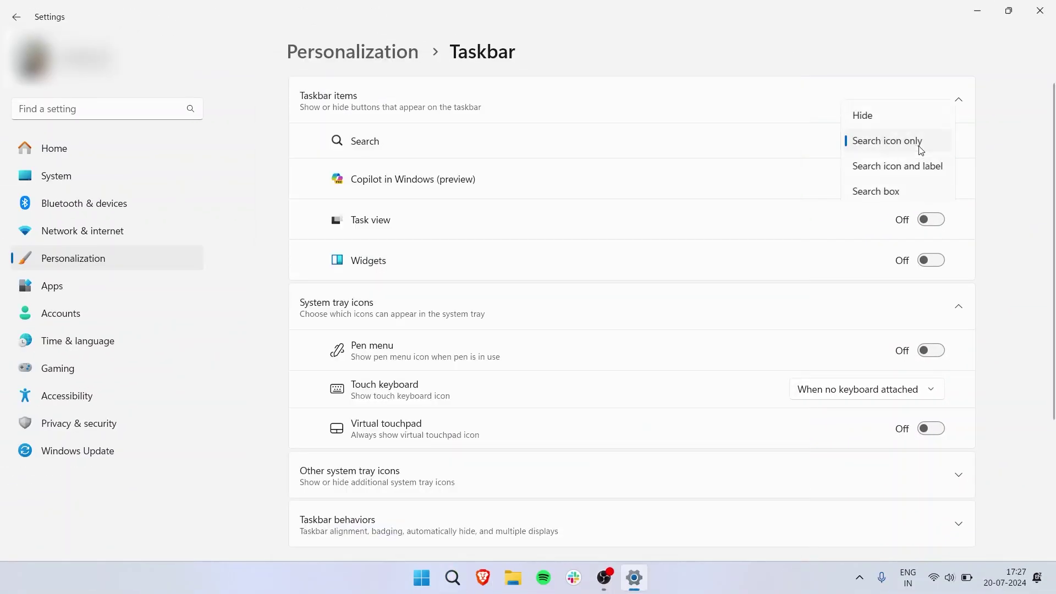
click(905, 167)
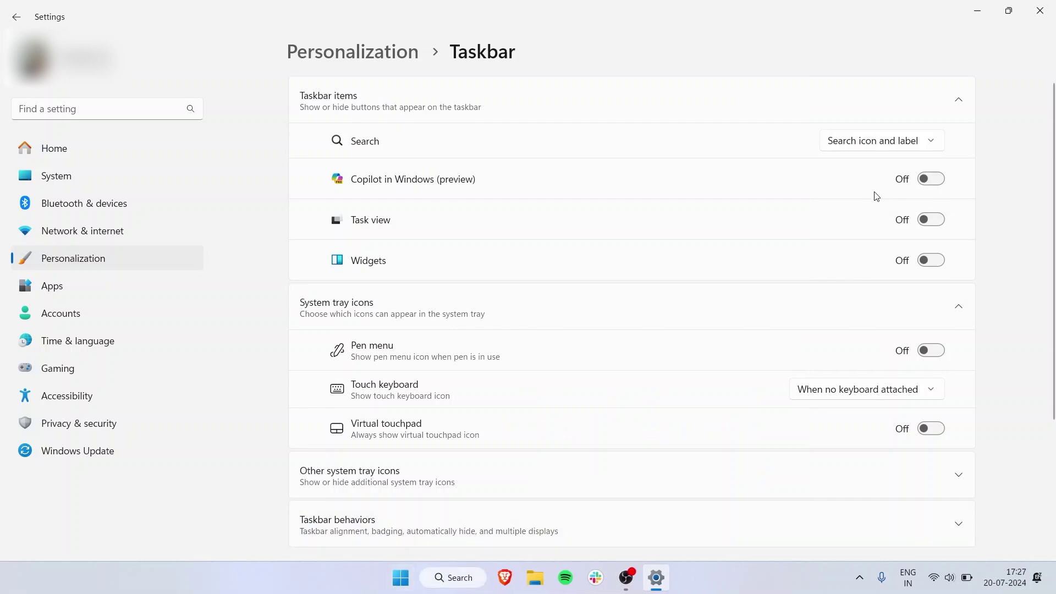
click(913, 147)
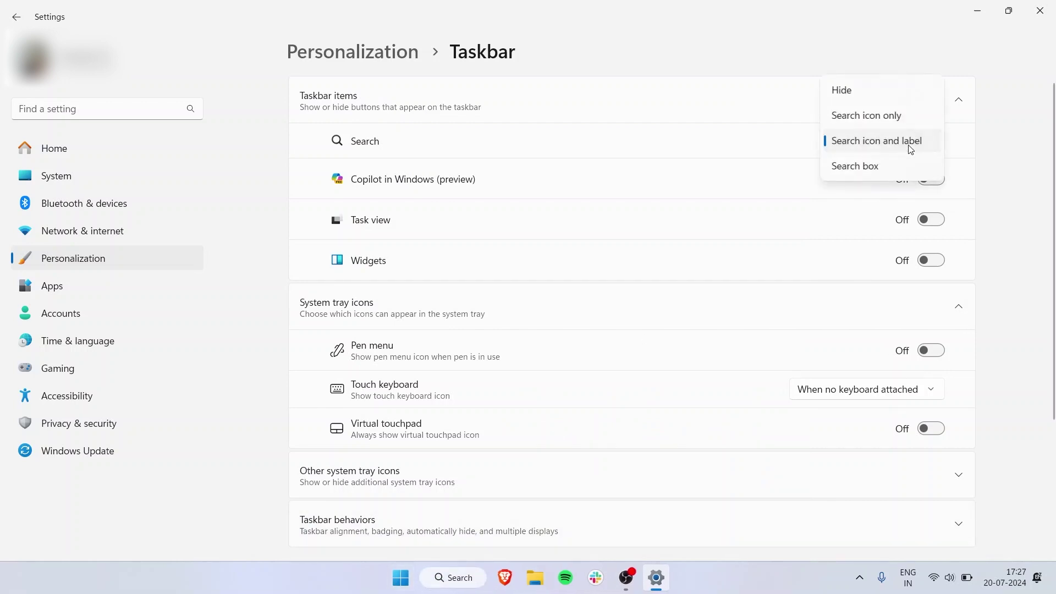
click(879, 164)
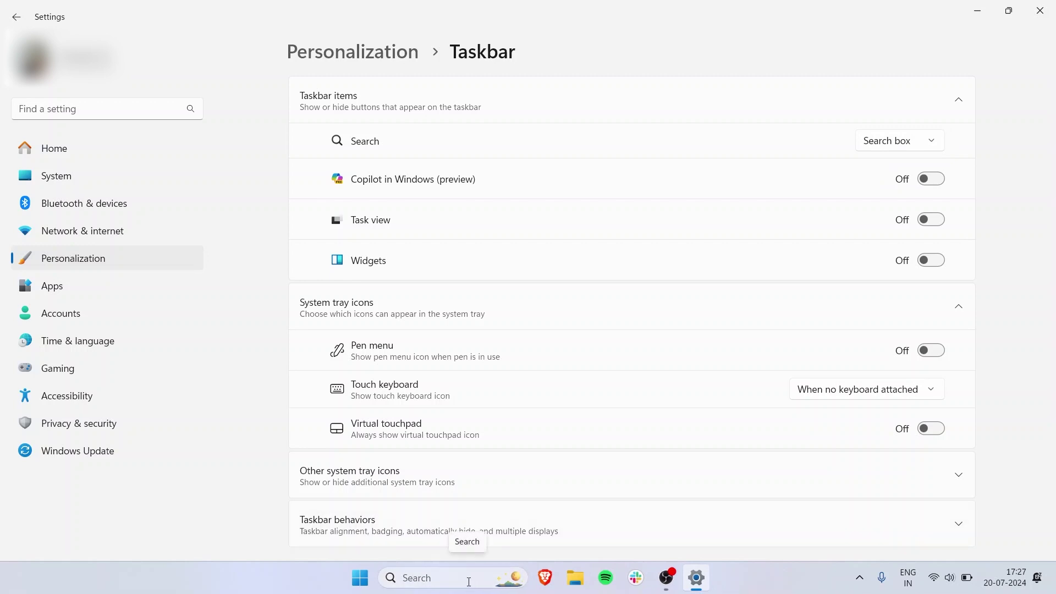
click(924, 143)
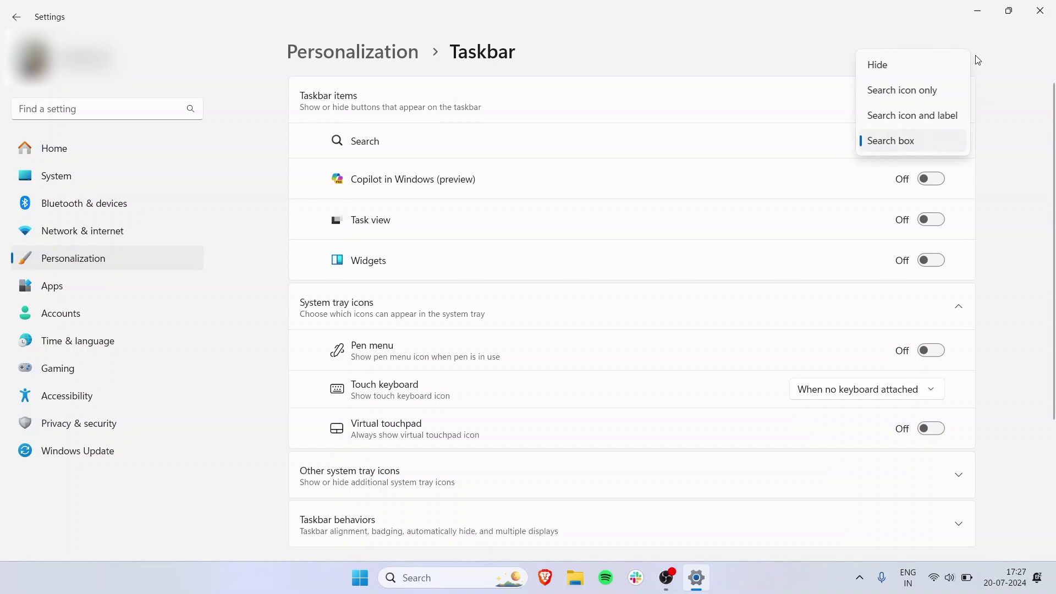
click(893, 76)
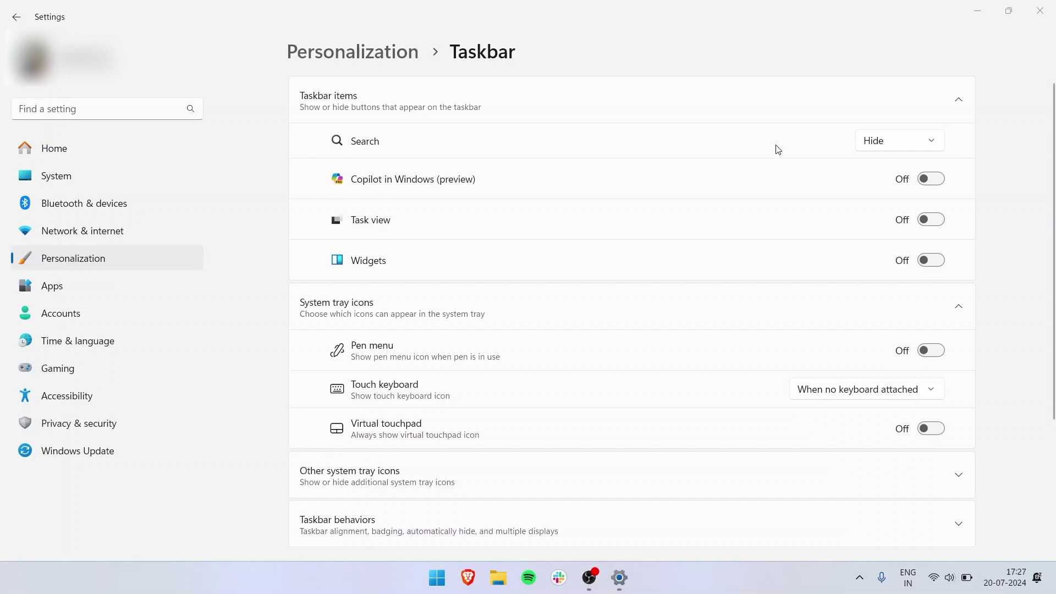
Switch Copilot in Windows On and open the Copilot panel from the taskbar
click(944, 180)
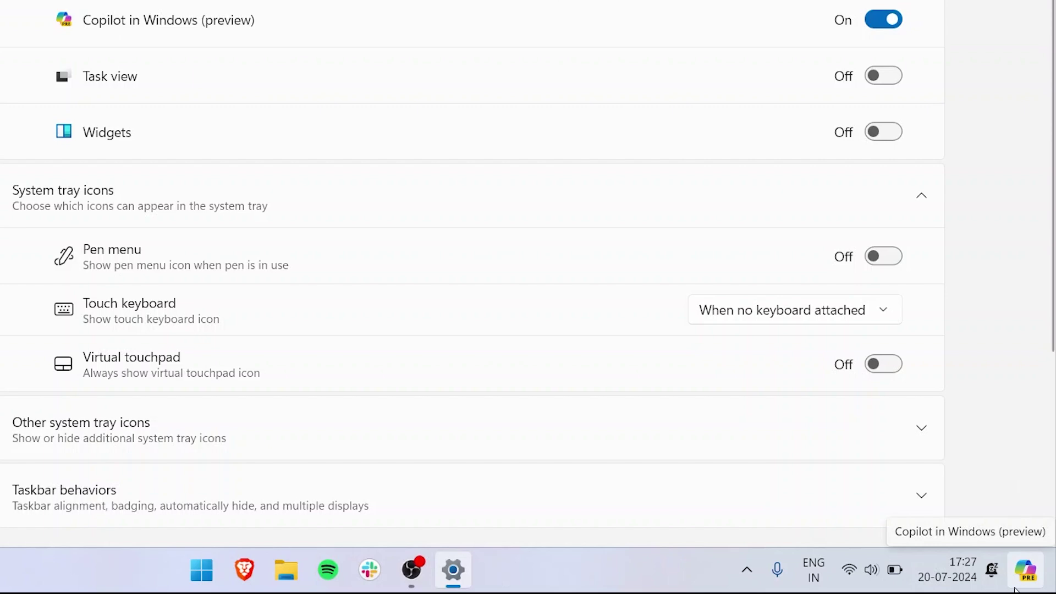
click(1015, 589)
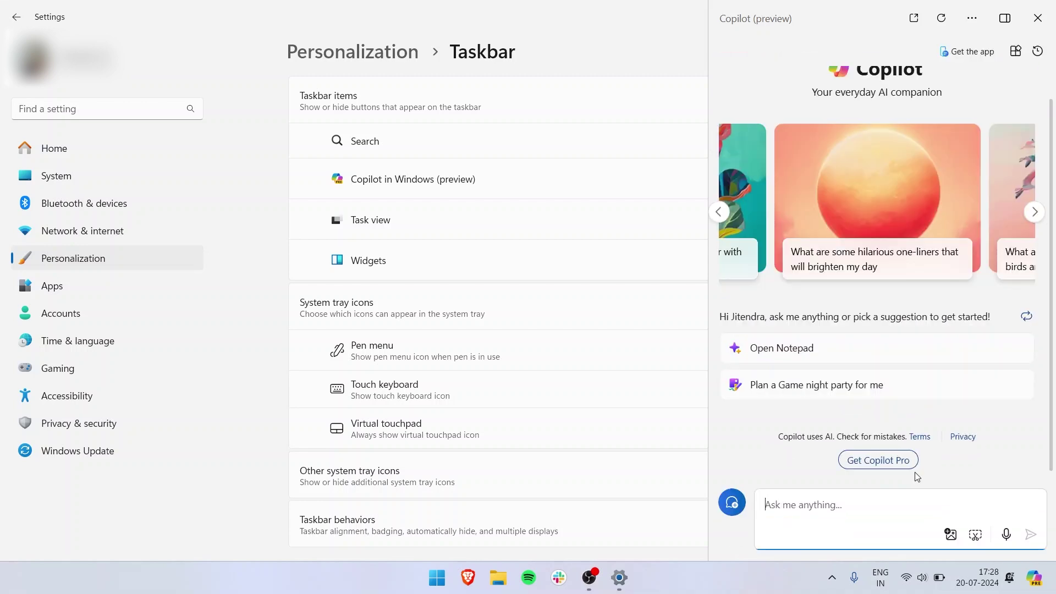
scroll(916, 477, up, 1)
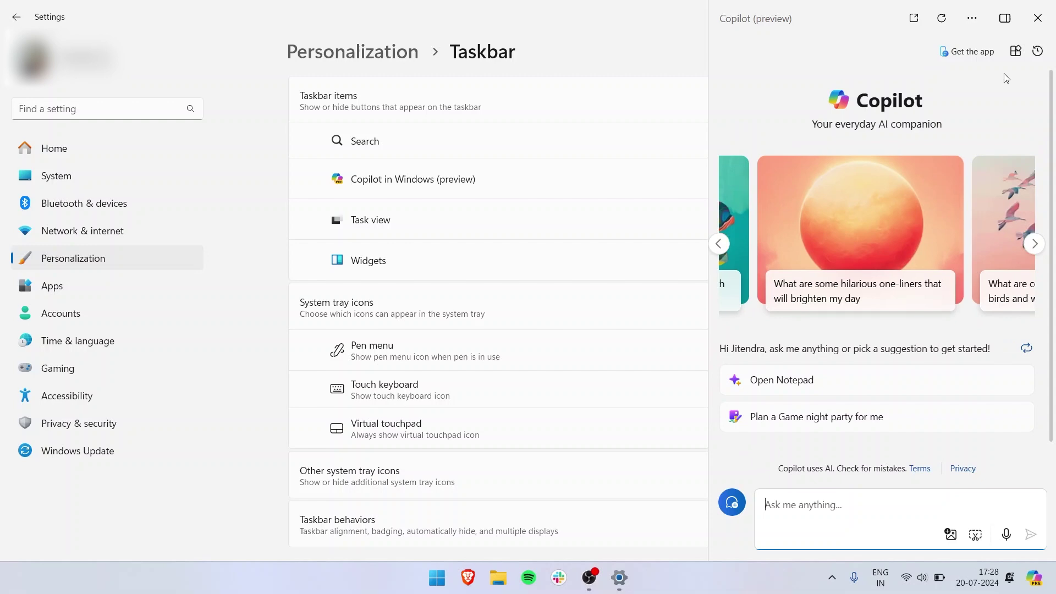
scroll(935, 286, down, 1)
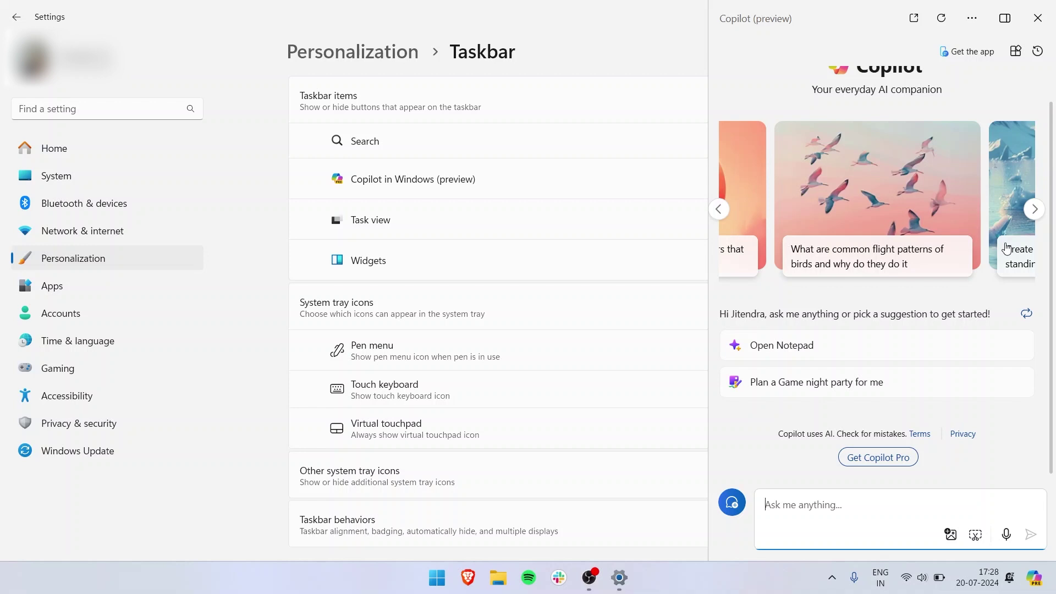
Advance through four Copilot suggestion cards, then close the Copilot panel
click(1034, 209)
click(1034, 209)
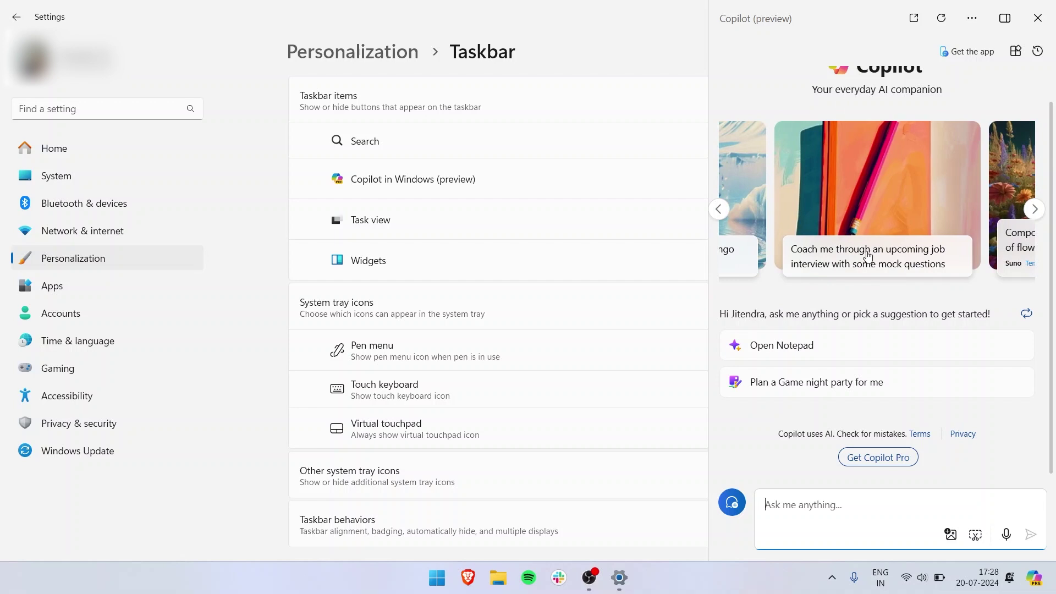
click(1034, 209)
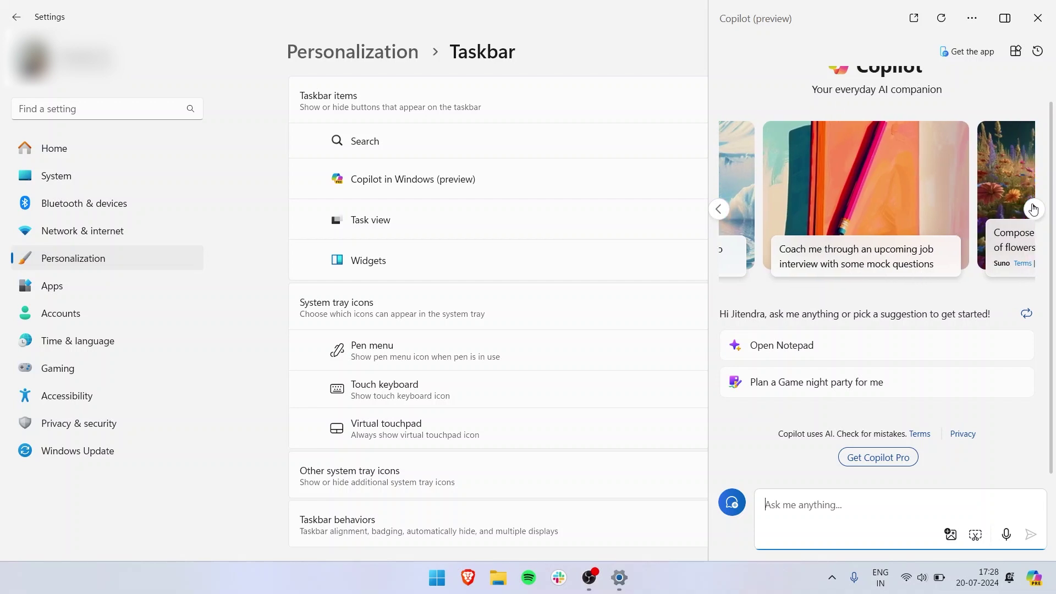
click(1034, 209)
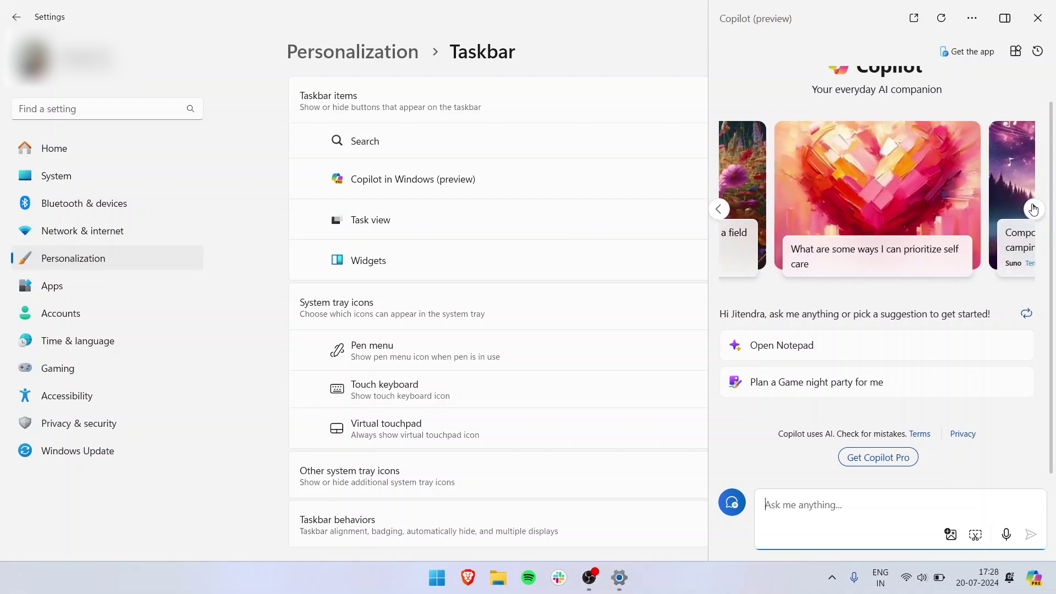
click(1037, 18)
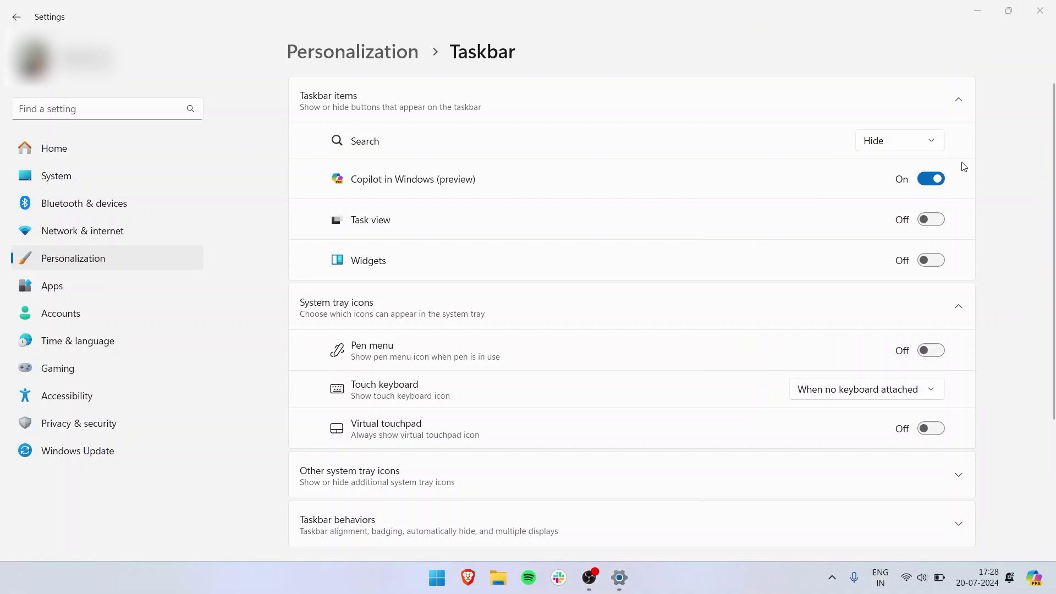
Turn Copilot Off and Task view On, then use Task view to switch to Desktop 2
click(934, 182)
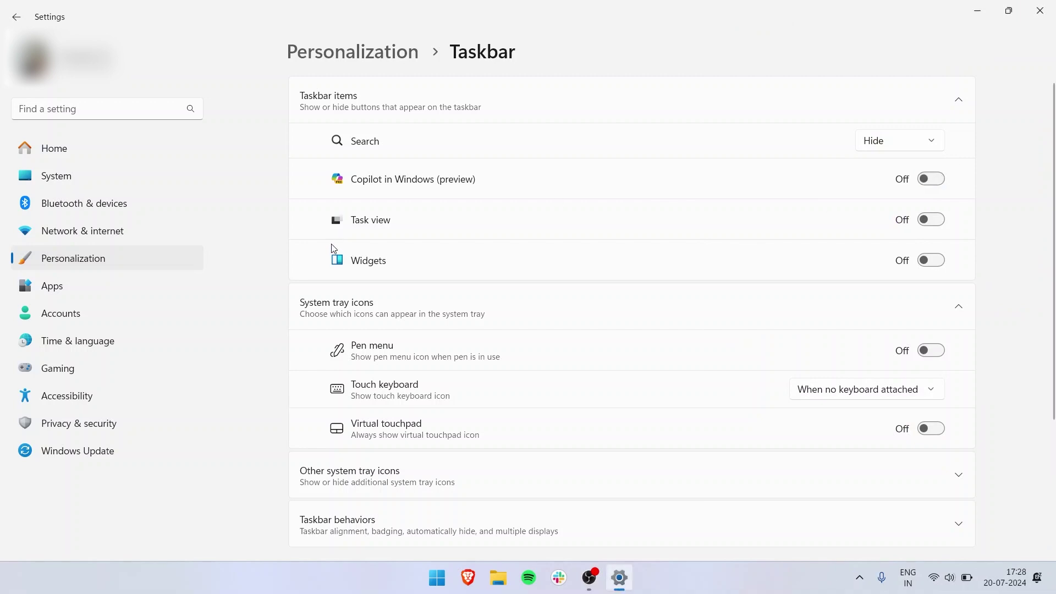
click(935, 222)
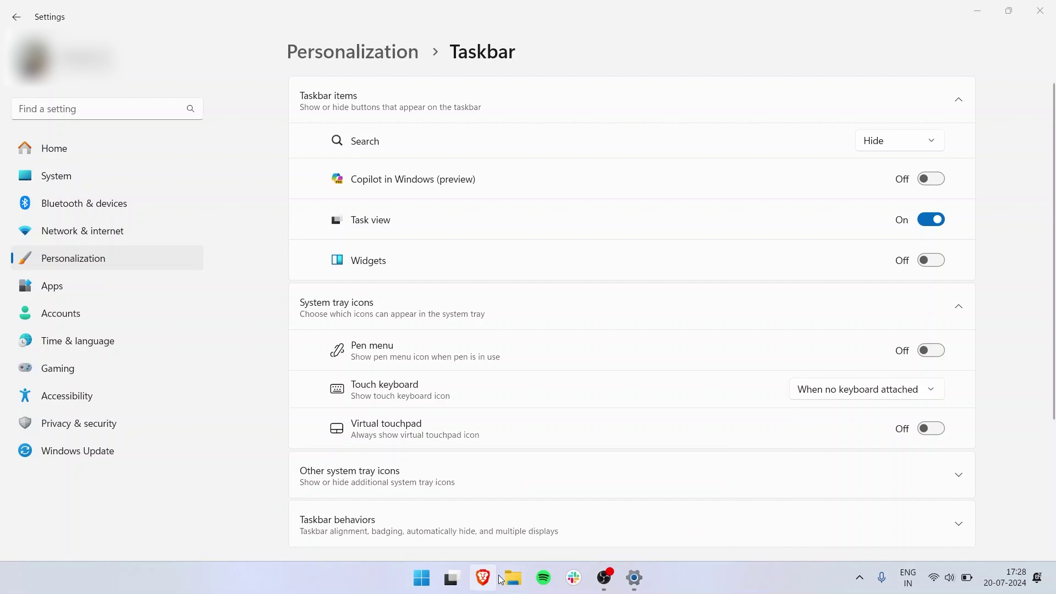
click(458, 591)
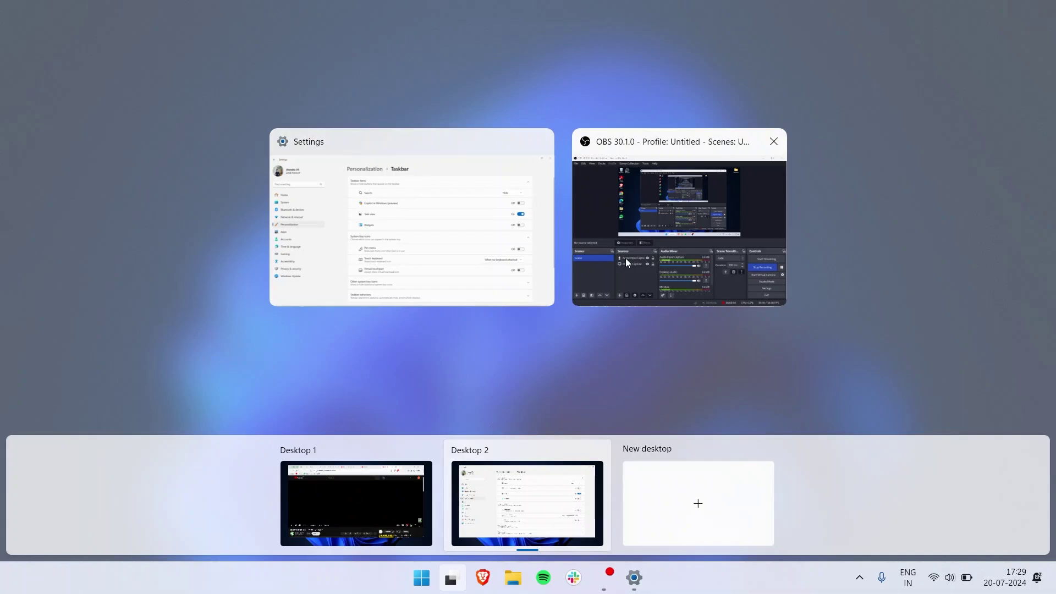
click(499, 474)
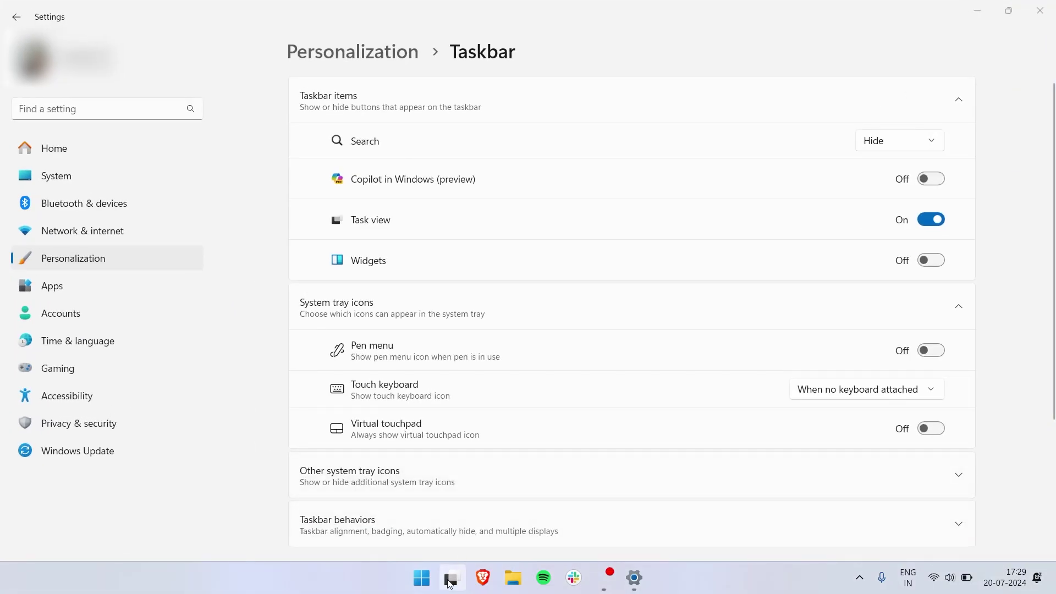
mouse_move(450, 584)
Turn Widgets On and open the Widgets board, scrolling its weather, scores and news feed
click(924, 261)
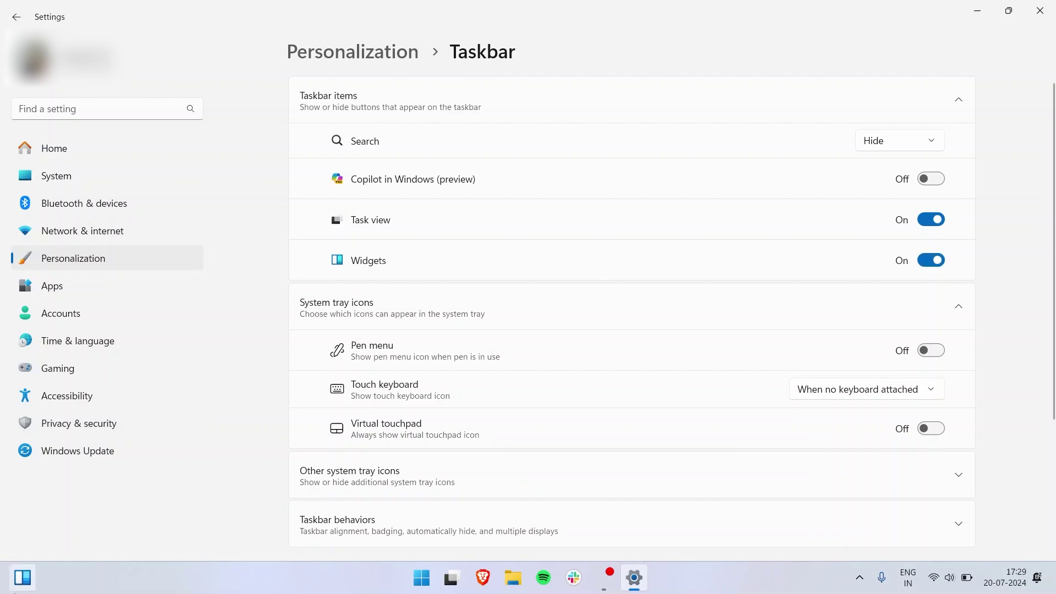
mouse_move(22, 583)
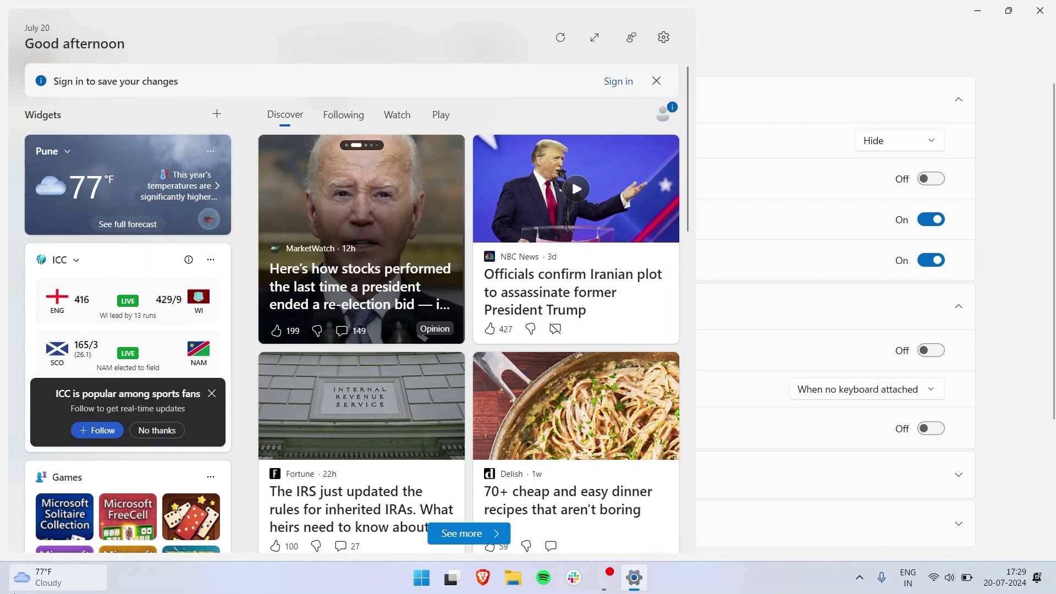
click(55, 577)
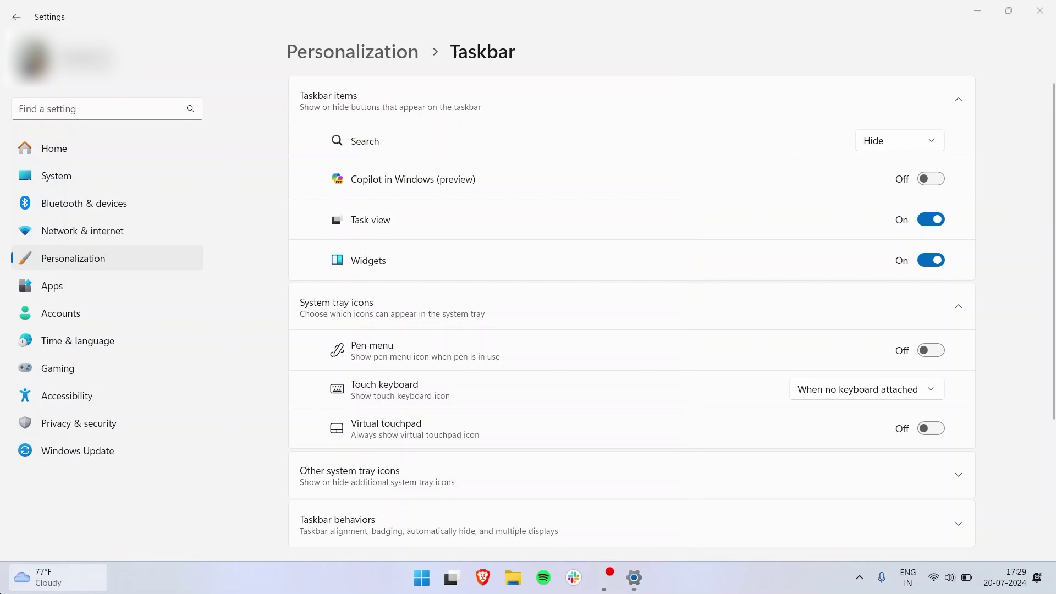
click(53, 578)
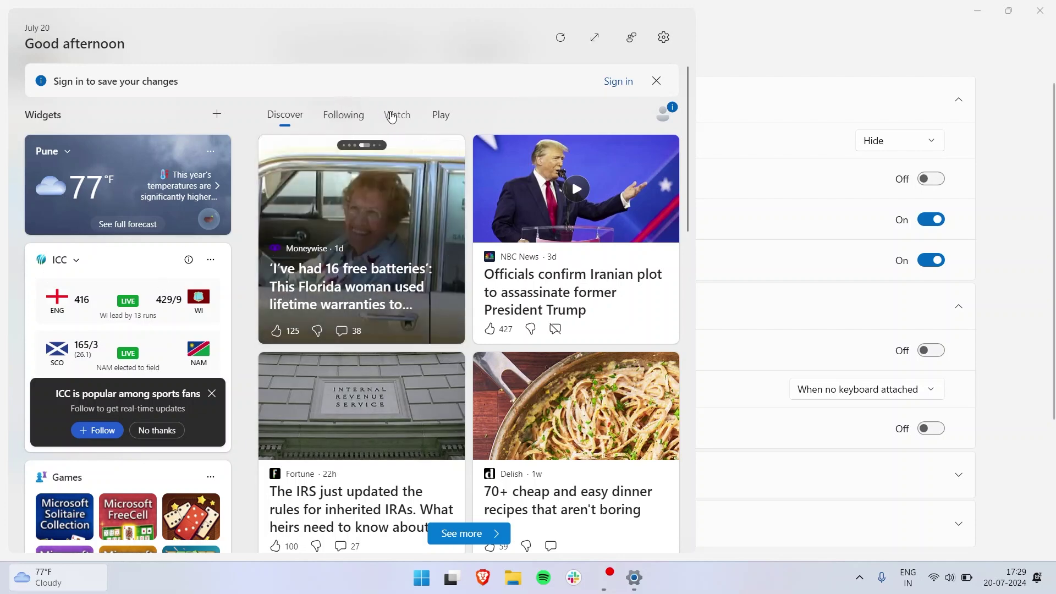
scroll(308, 440, down, 8)
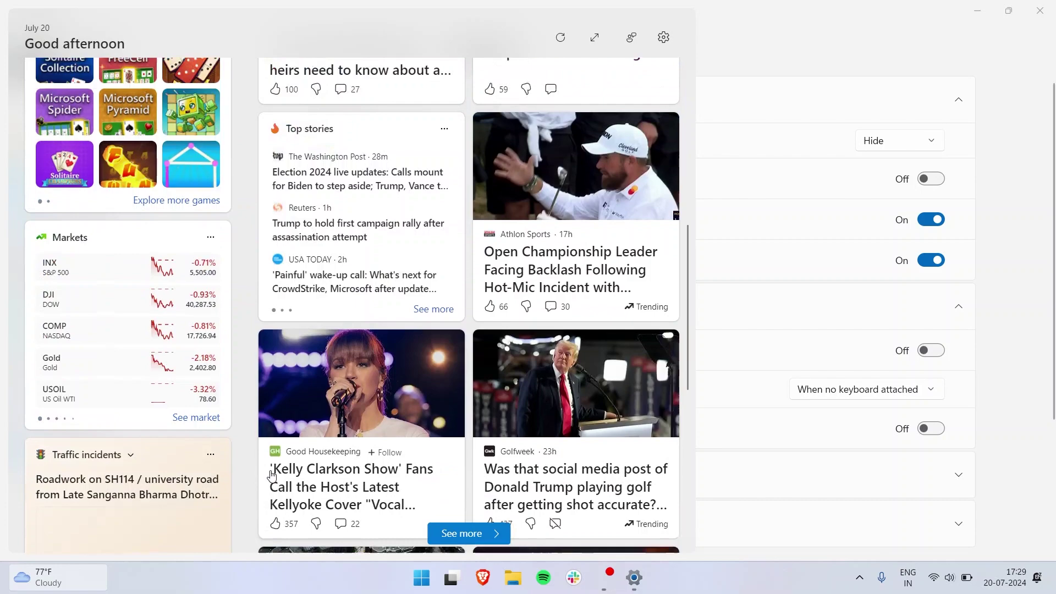
scroll(270, 476, down, 8)
scroll(271, 476, up, 15)
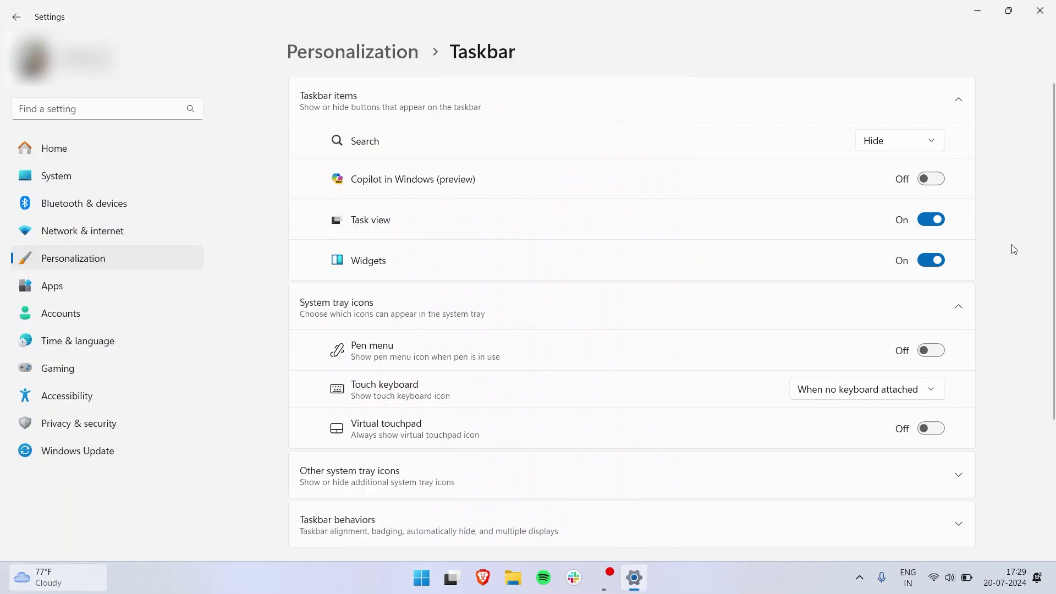
Close the Widgets board and switch Task view and Widgets Off
click(1014, 249)
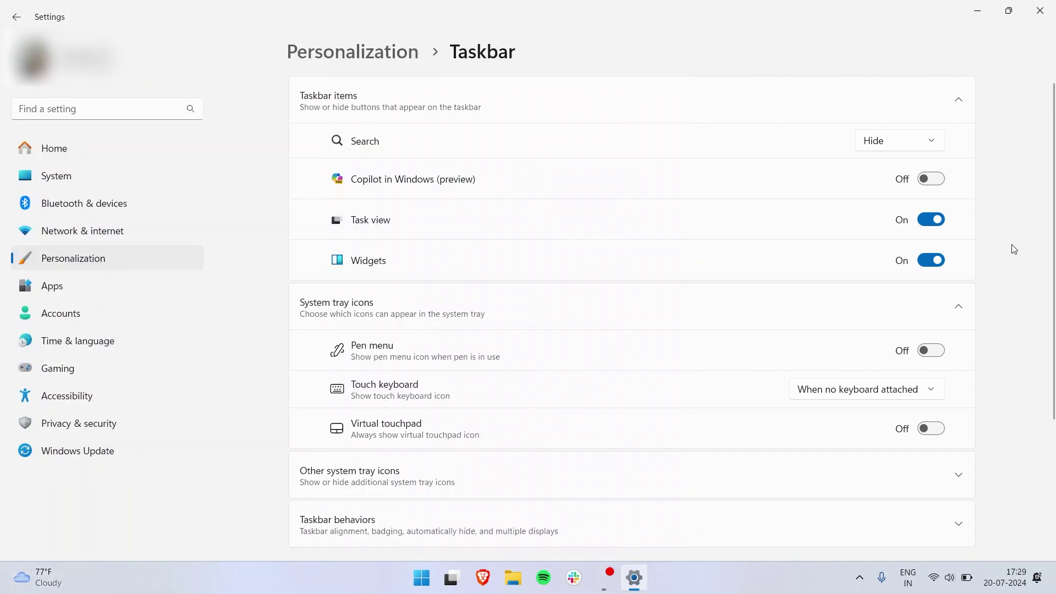
click(931, 220)
click(935, 262)
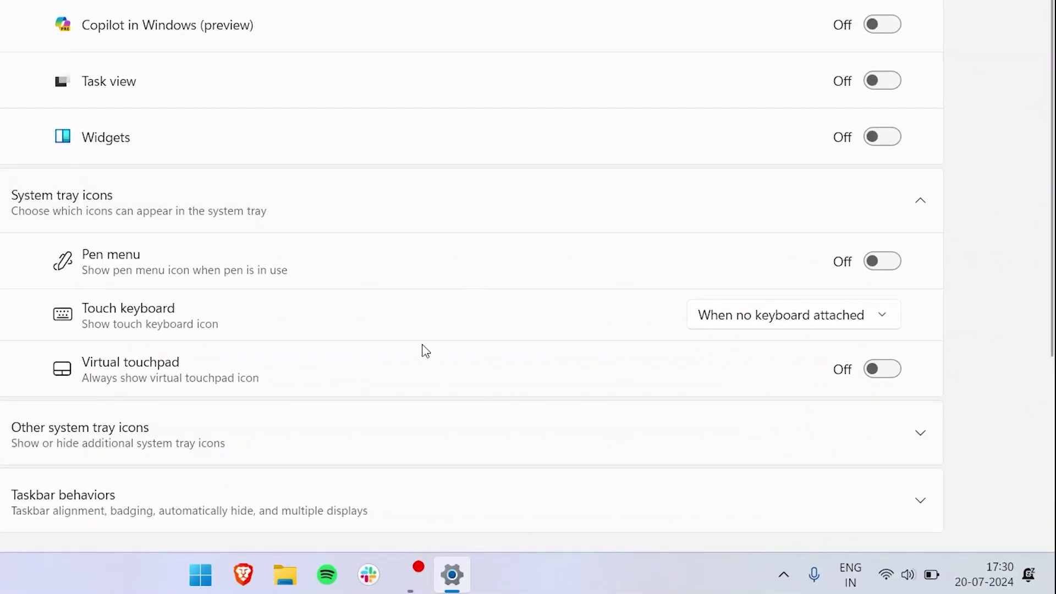
Open and close the hidden system tray icons flyout a couple of times
click(784, 575)
click(776, 590)
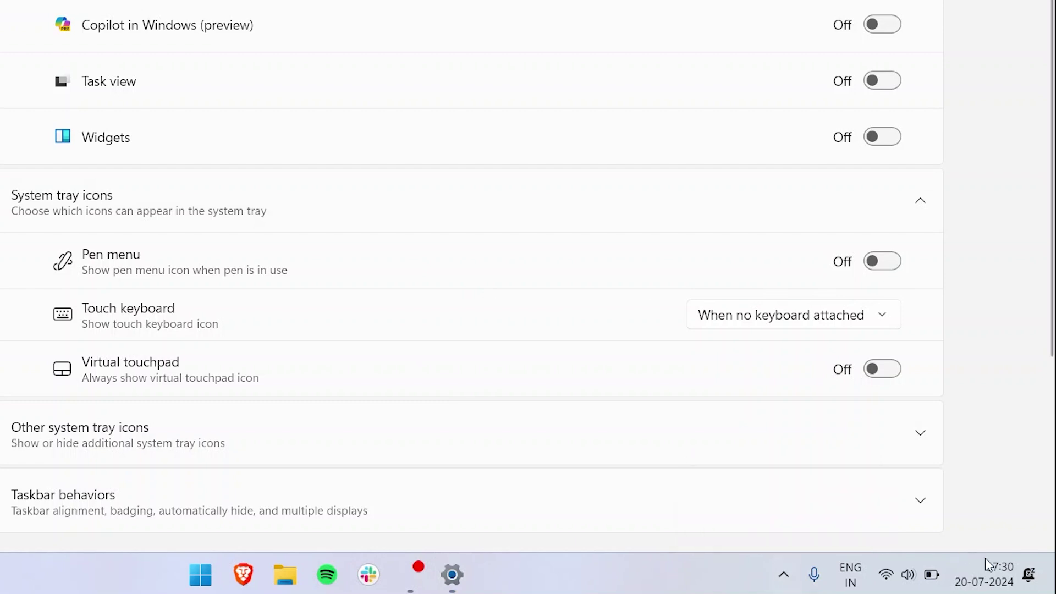
click(784, 584)
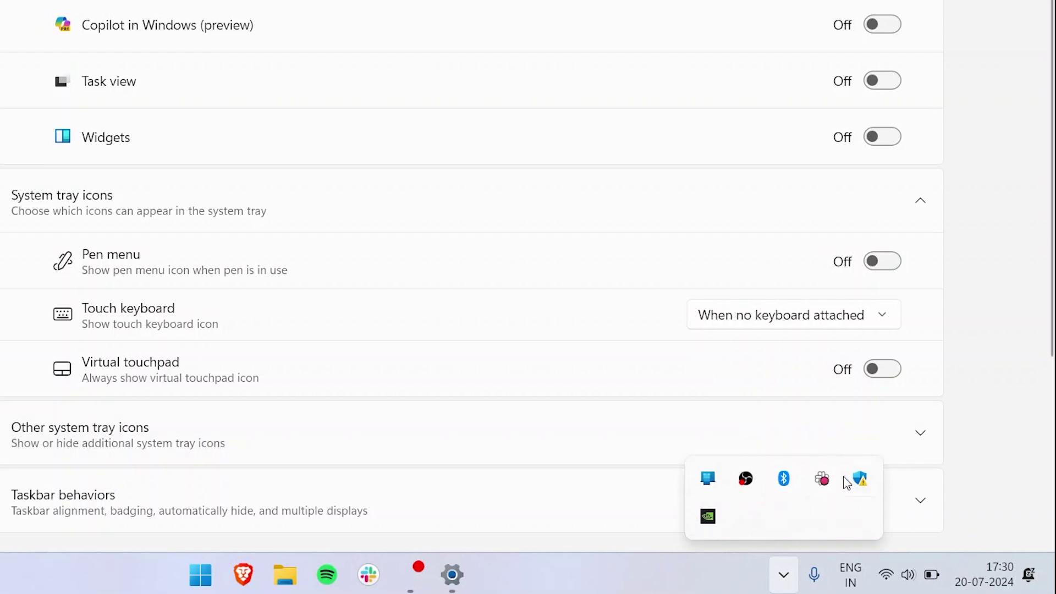
click(697, 572)
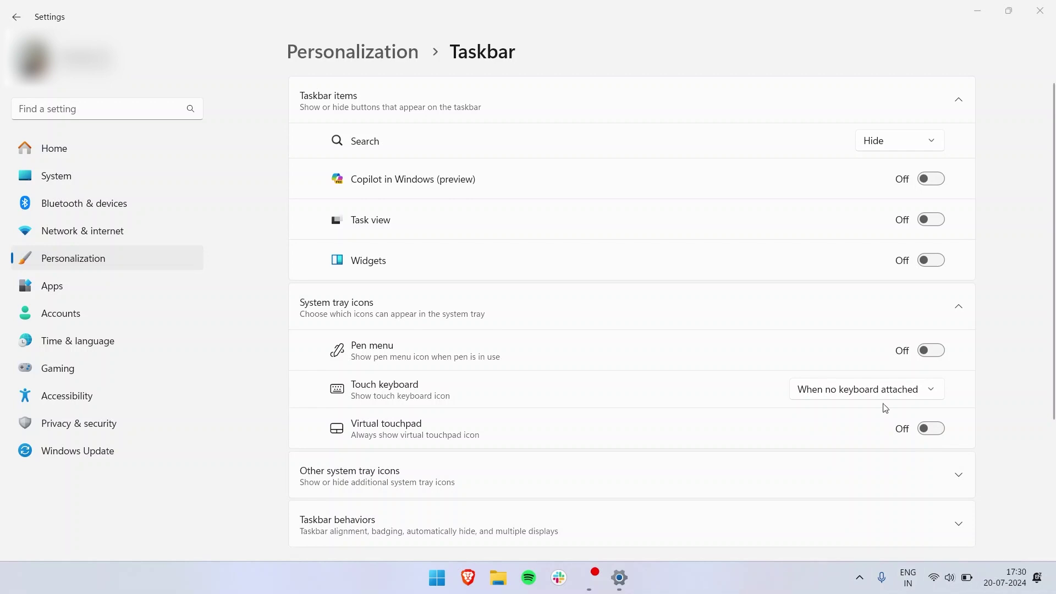
Toggle the Pen menu icon on and back off, and view Touch keyboard options unchanged
click(931, 352)
click(931, 351)
click(860, 400)
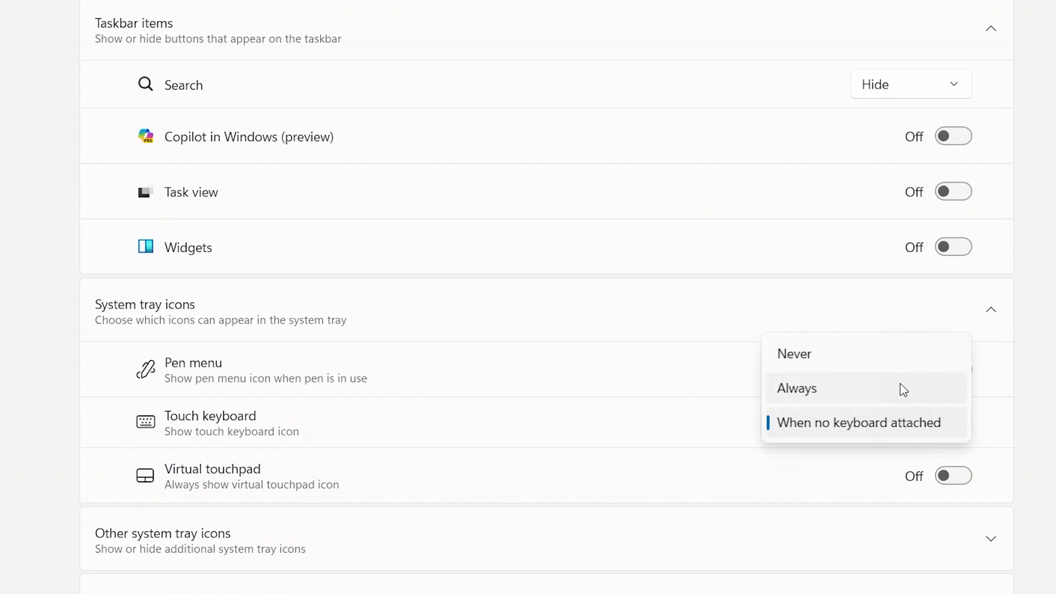
key(Escape)
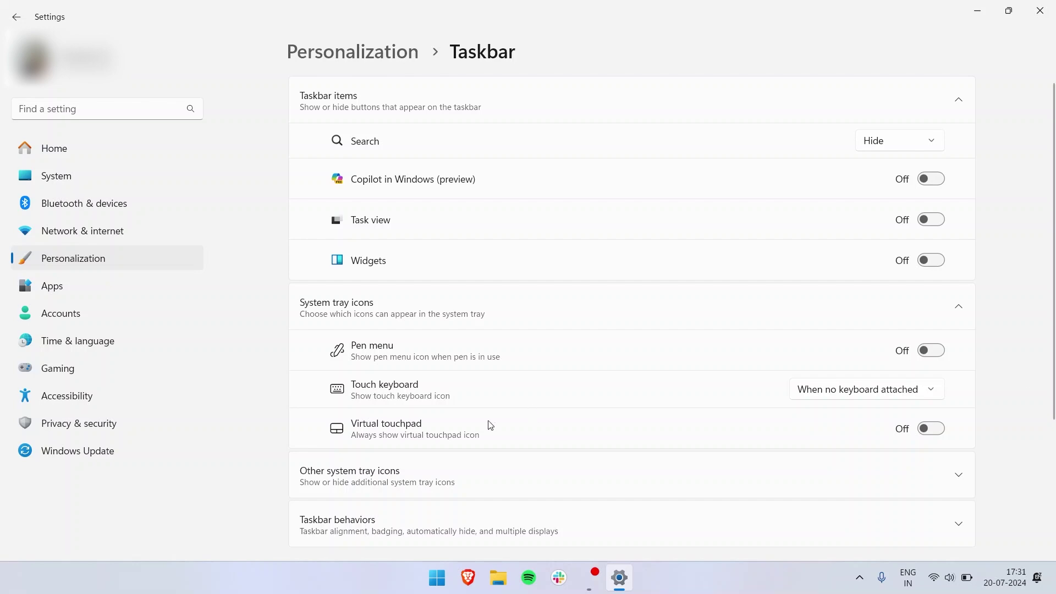
Leave the Virtual touchpad tray icon Off after toggling it a few times
click(936, 431)
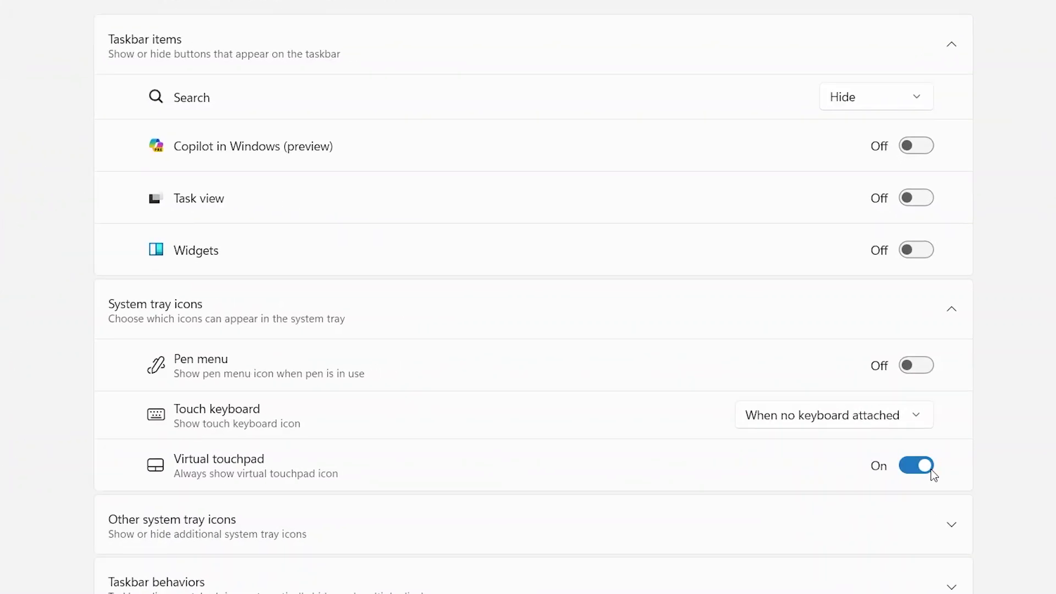
click(932, 472)
click(931, 472)
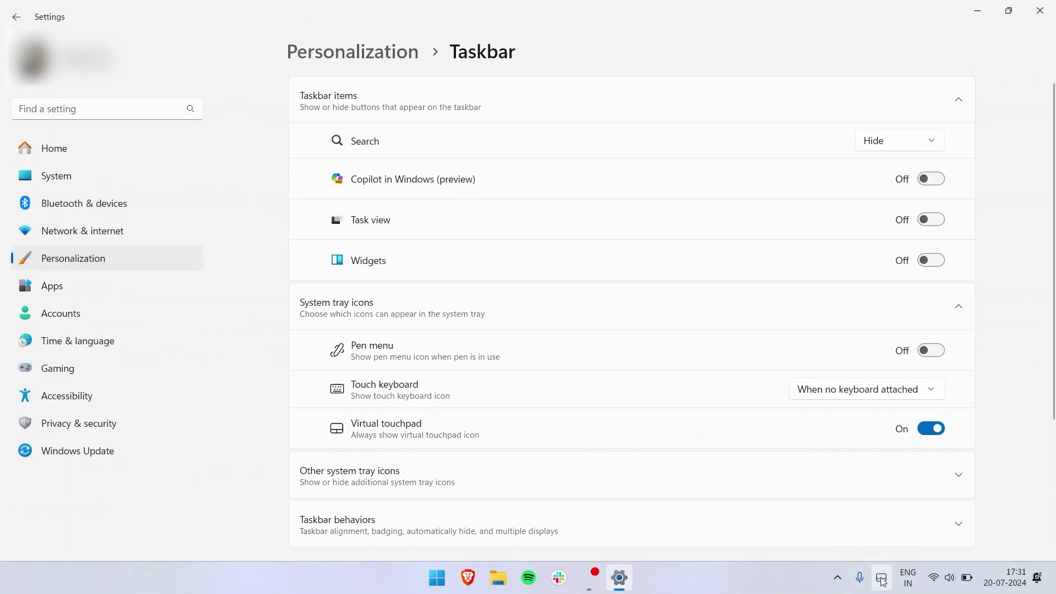
click(935, 428)
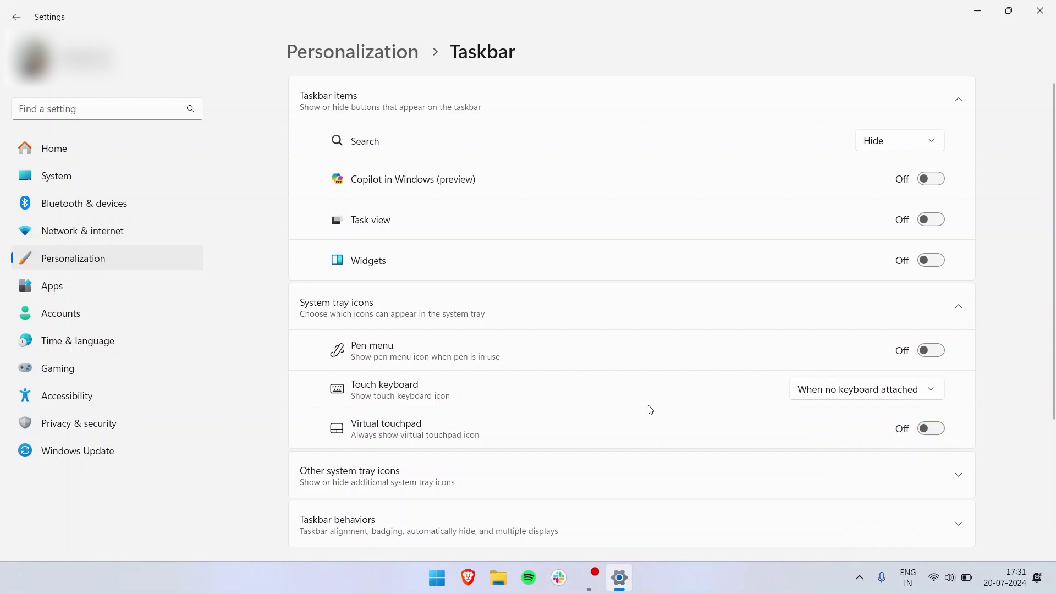
click(382, 478)
scroll(664, 423, down, 5)
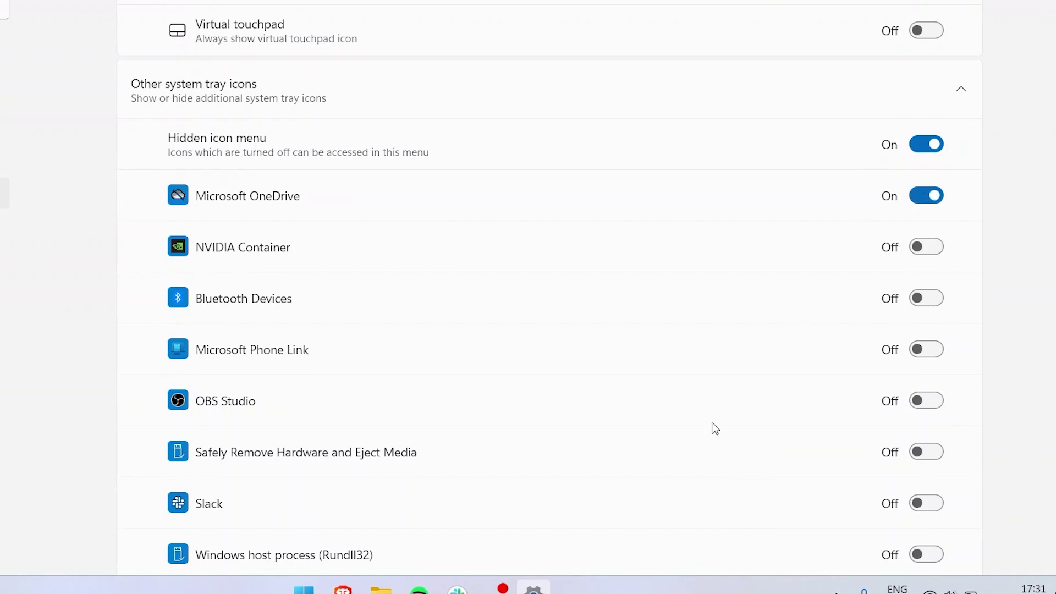
scroll(714, 427, down, 7)
scroll(714, 427, up, 5)
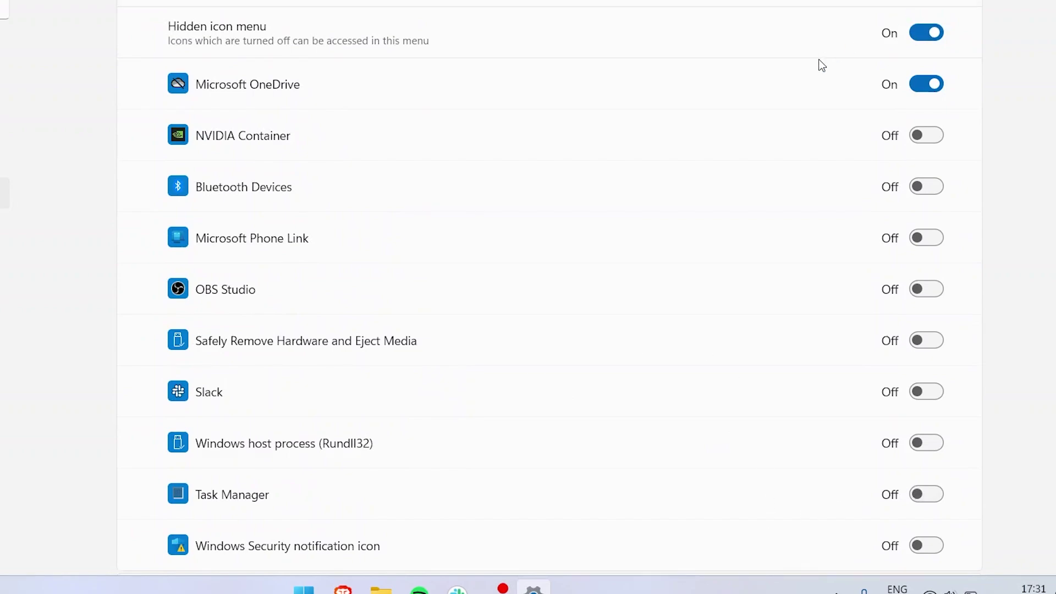
scroll(821, 65, up, 1)
Collapse other tray icons, expand Taskbar behaviors, and check then uncheck 'Automatically hide the taskbar'
click(758, 52)
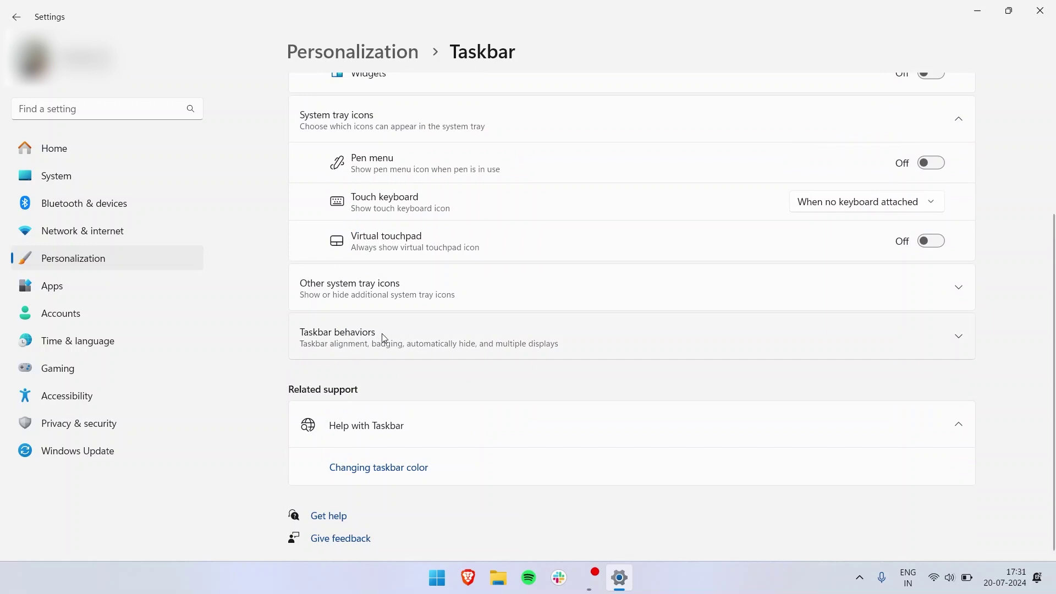
click(382, 333)
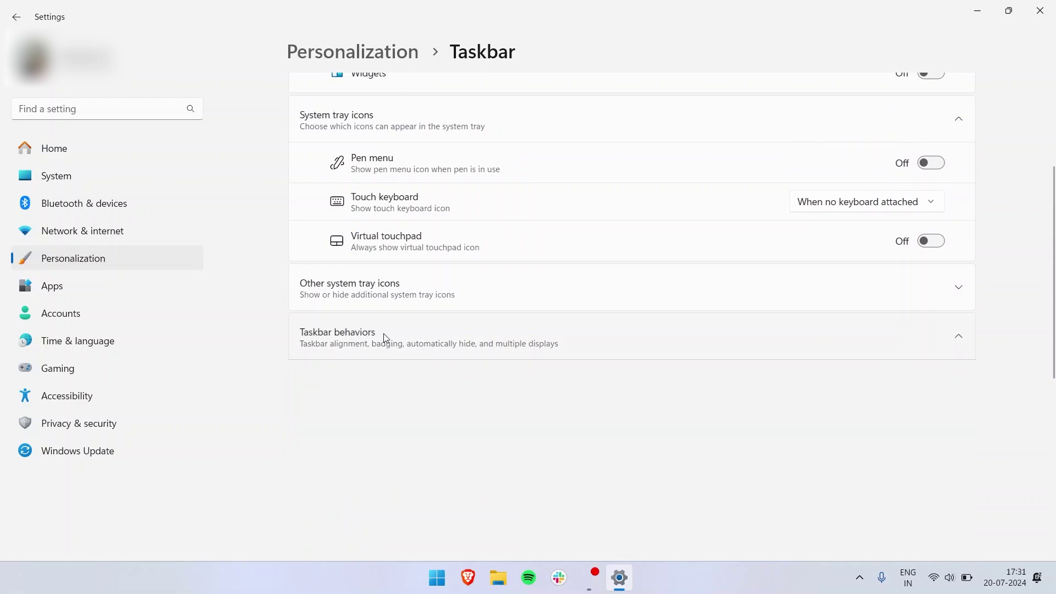
scroll(546, 329, down, 3)
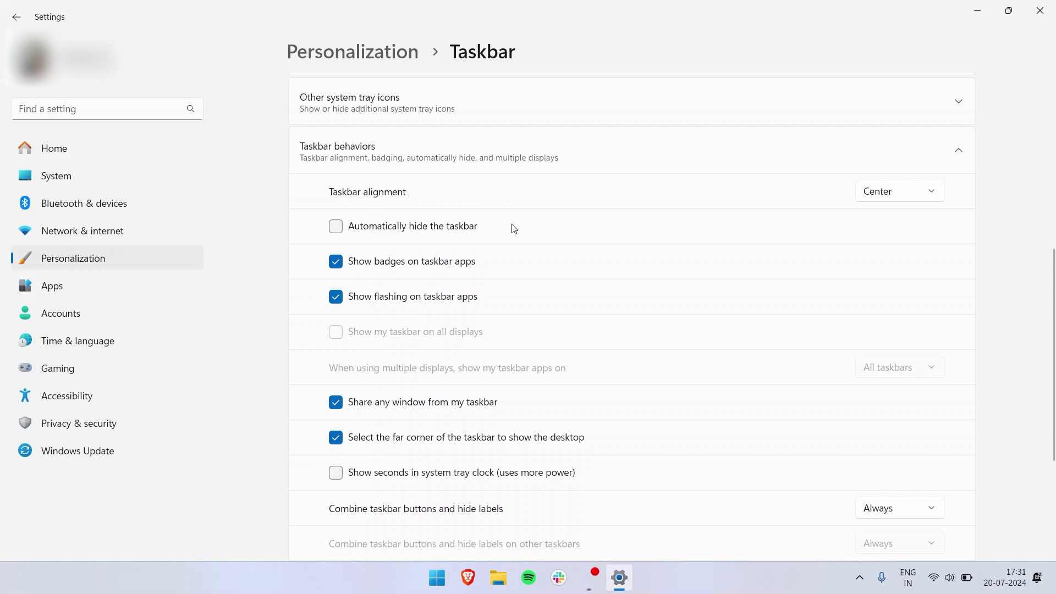
click(416, 240)
mouse_move(362, 583)
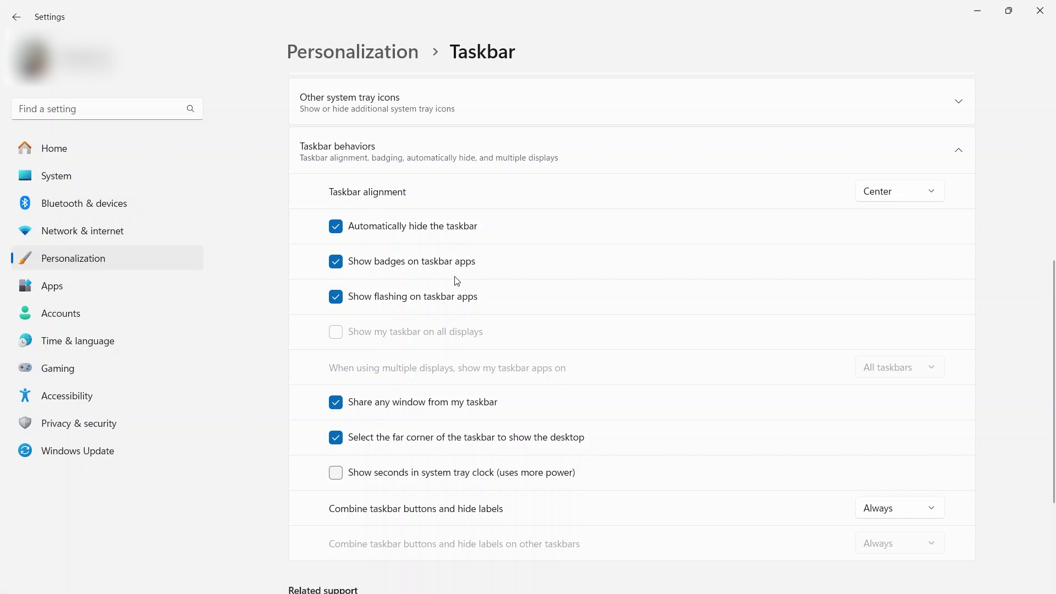
click(387, 231)
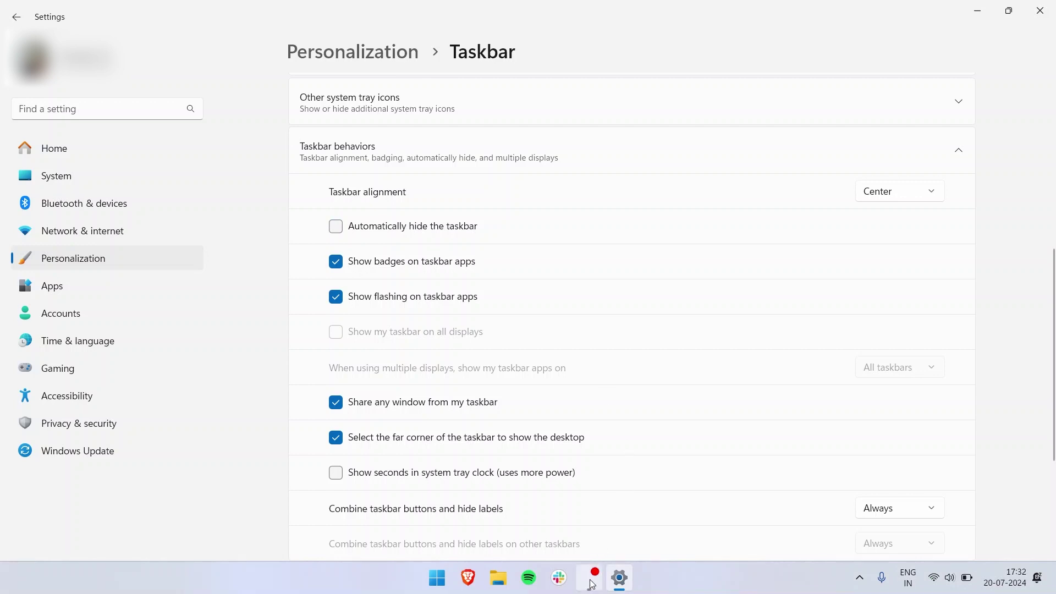
mouse_move(594, 576)
scroll(576, 372, down, 2)
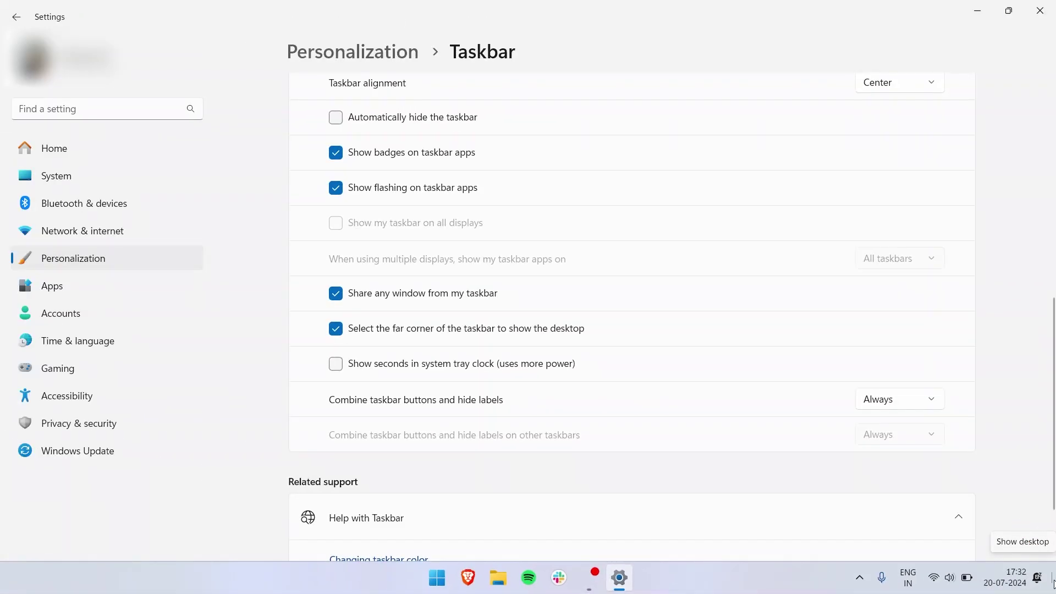
click(1053, 578)
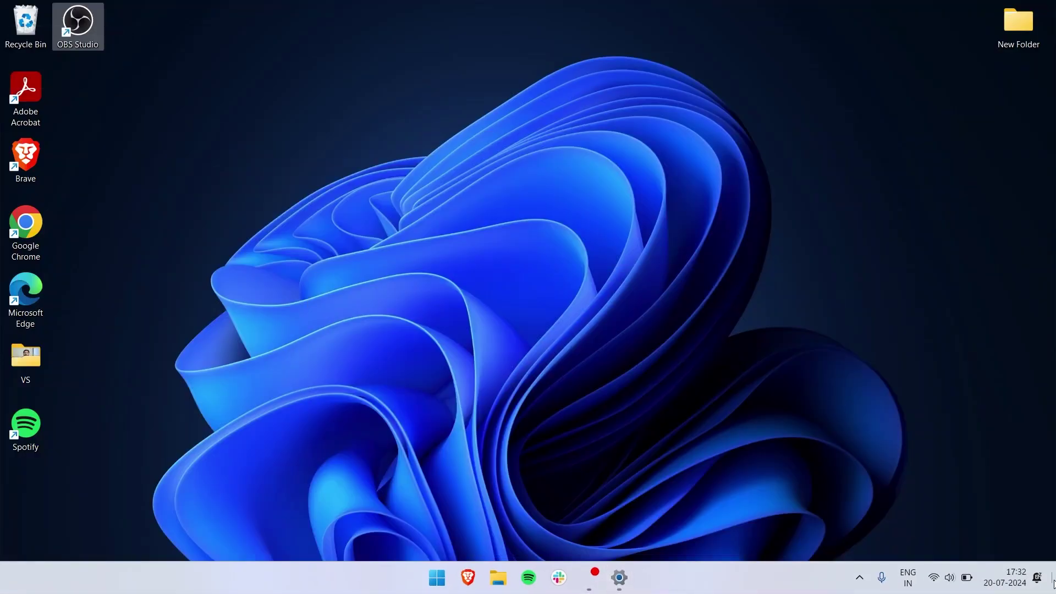
click(633, 573)
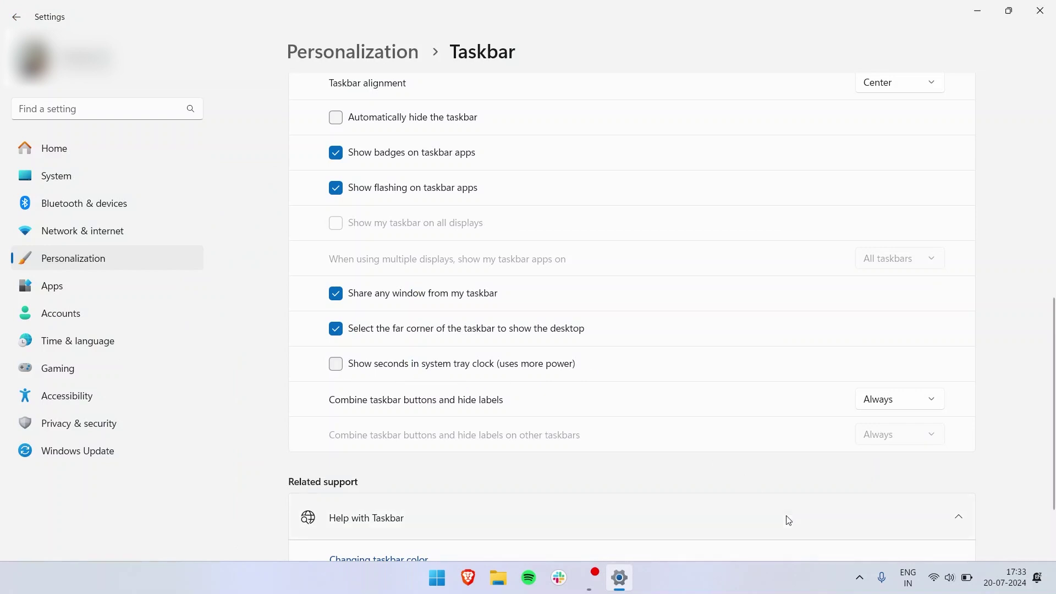
click(336, 364)
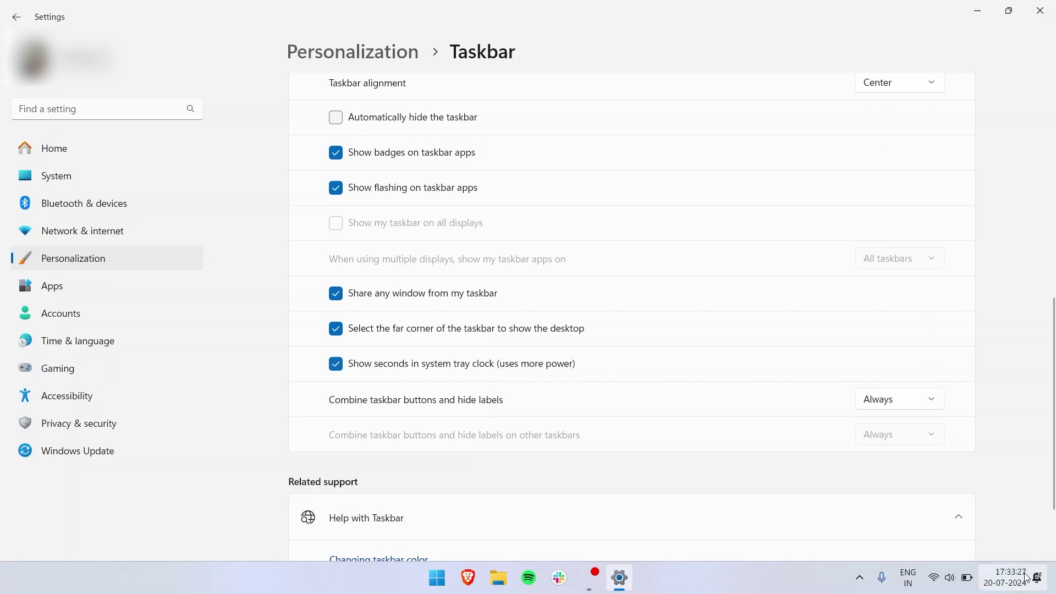
mouse_move(1026, 578)
click(336, 364)
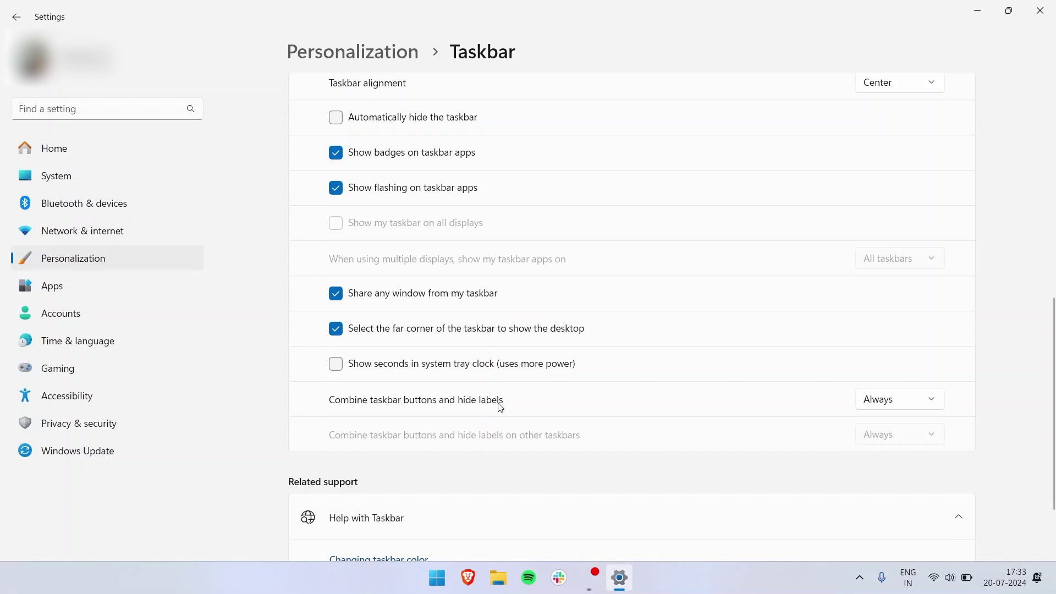
click(900, 399)
click(877, 448)
click(900, 399)
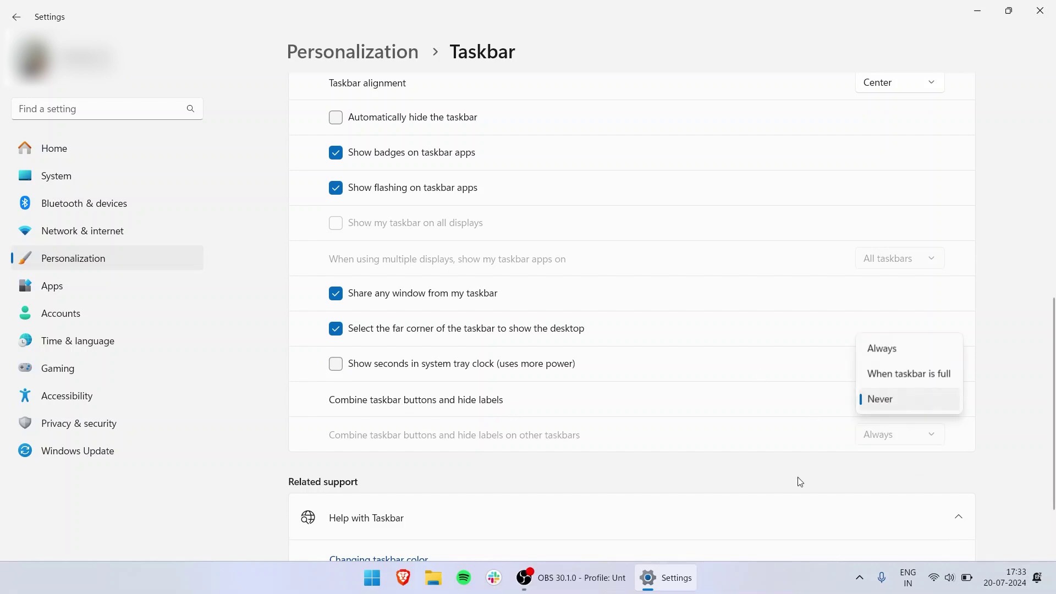
mouse_move(605, 577)
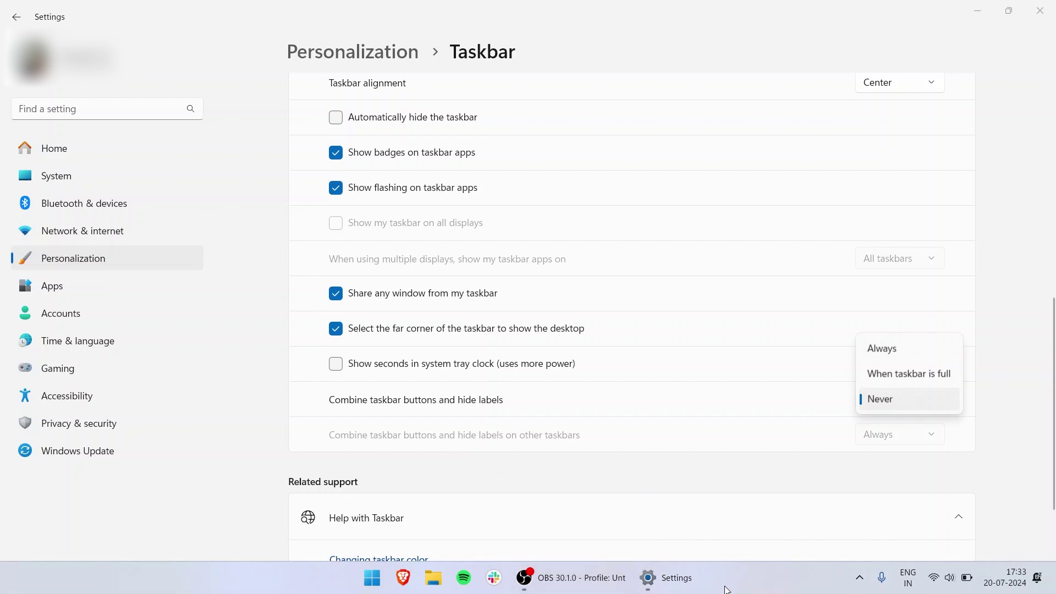
click(909, 374)
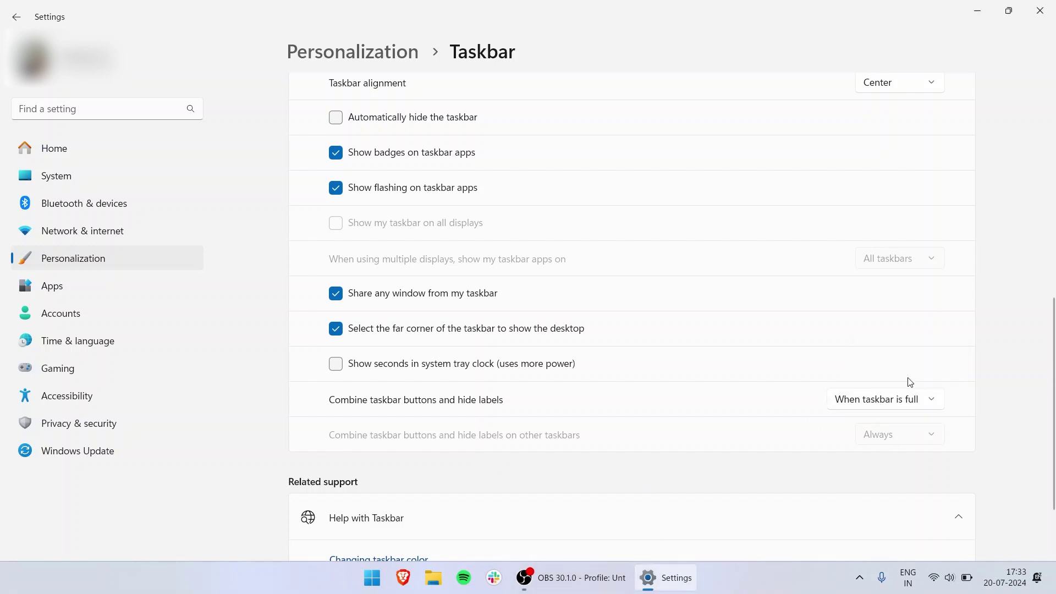
click(877, 409)
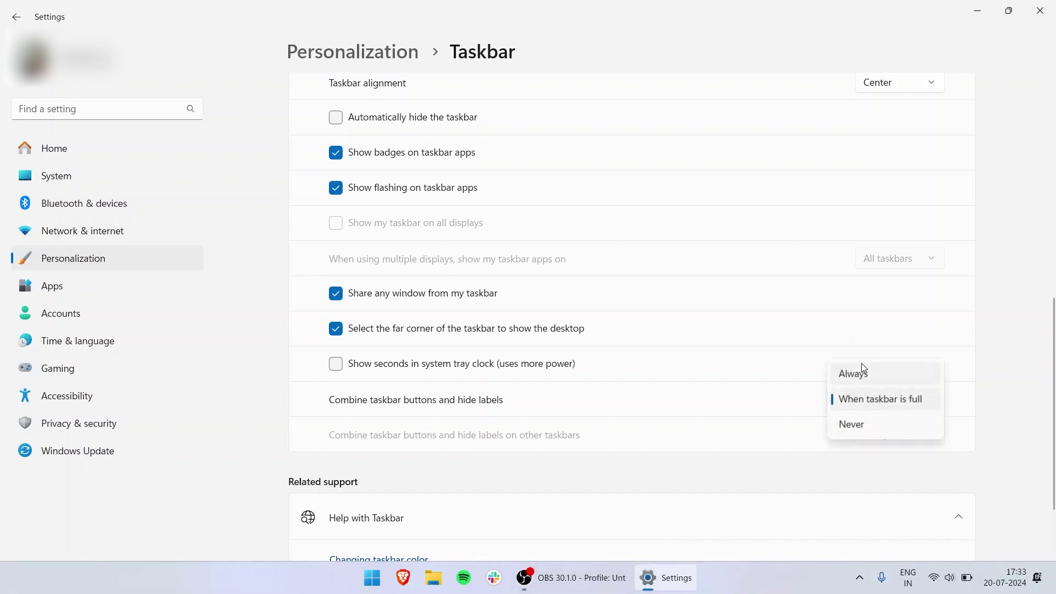
click(861, 363)
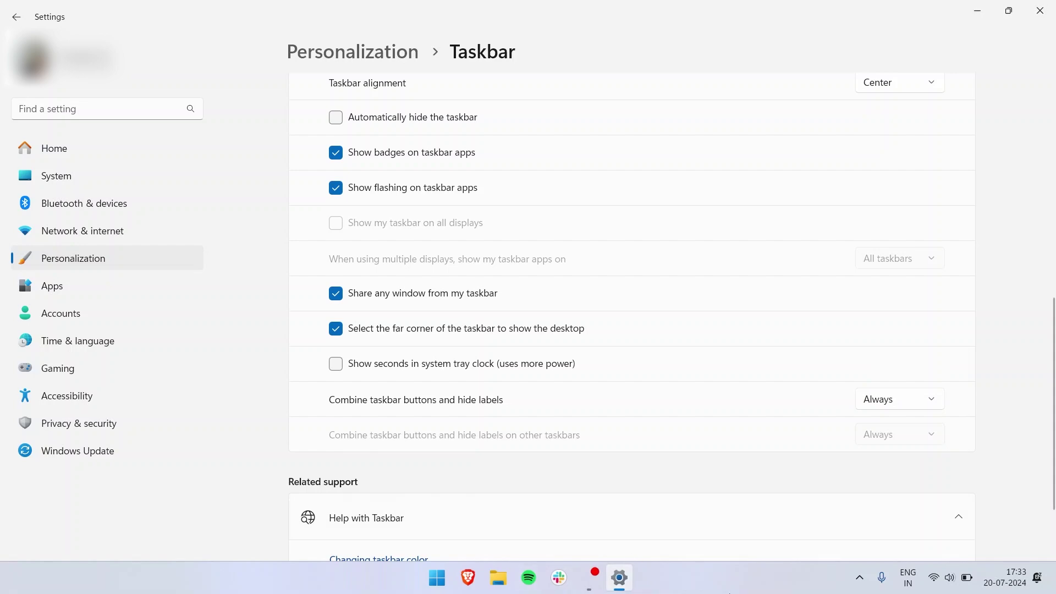
scroll(675, 329, down, 3)
scroll(675, 328, up, 15)
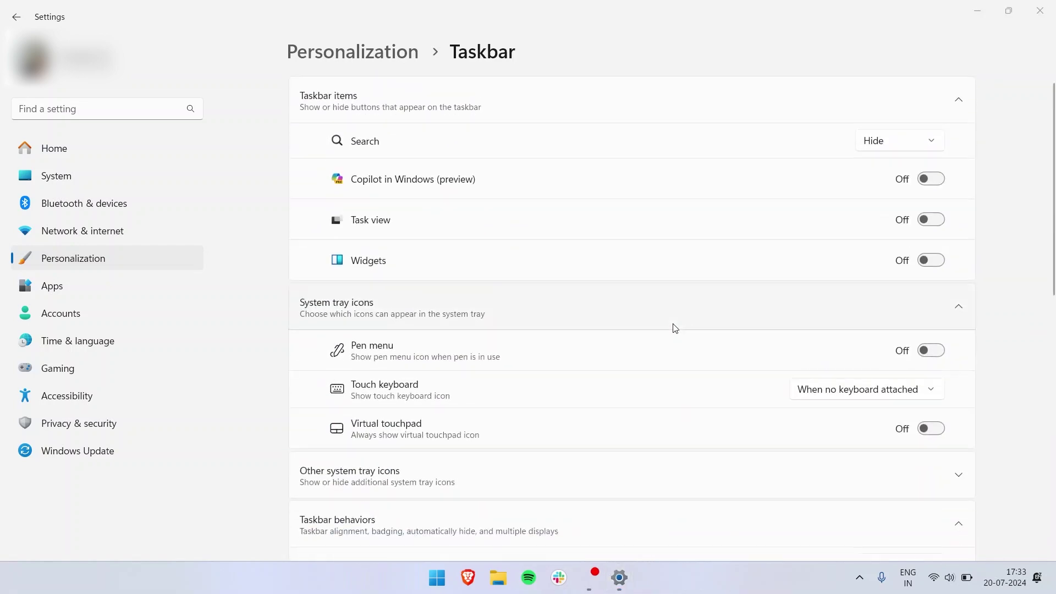
Reopen Taskbar settings from the taskbar's right-click menu
right_click(719, 571)
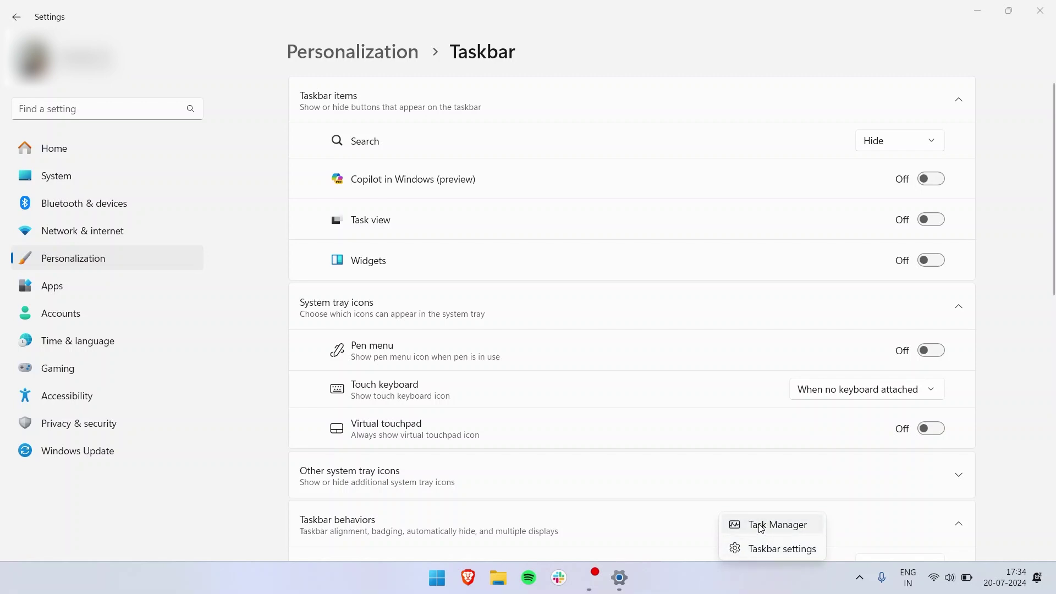
click(794, 549)
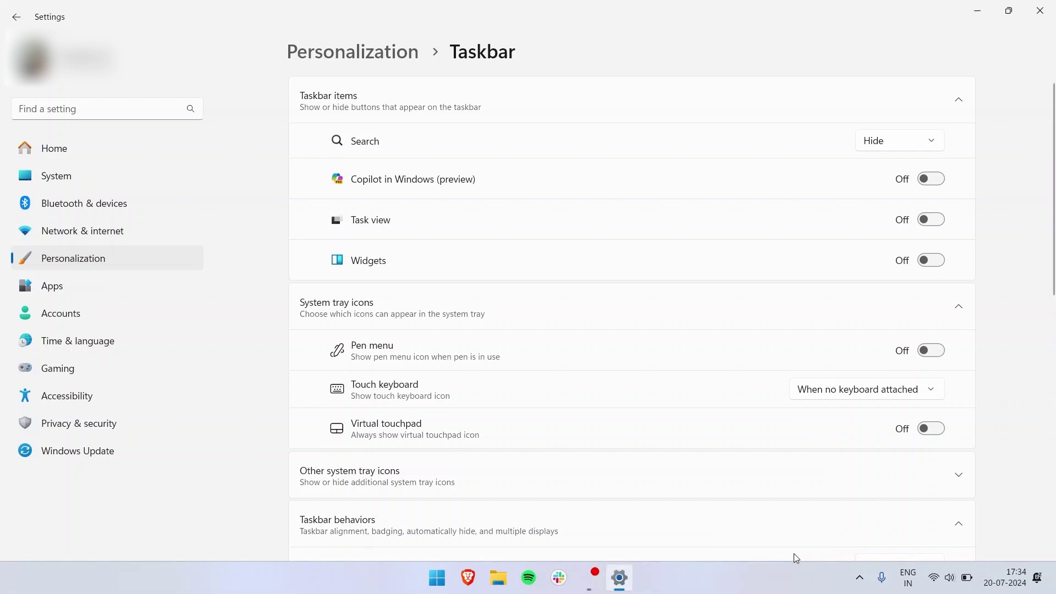